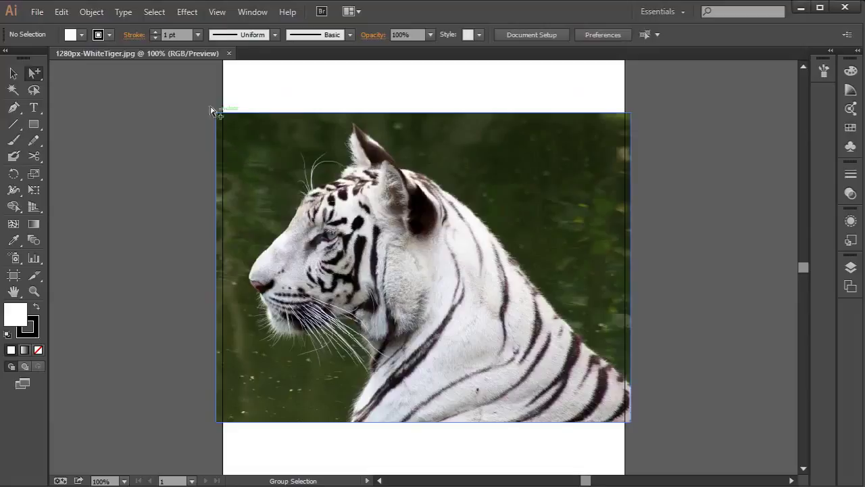
- Fit the artboard to the bounds of the tiger image and deselect the image
{"action": "left_click_drag", "start_coordinate": [227, 92], "coordinate": [266, 154]}
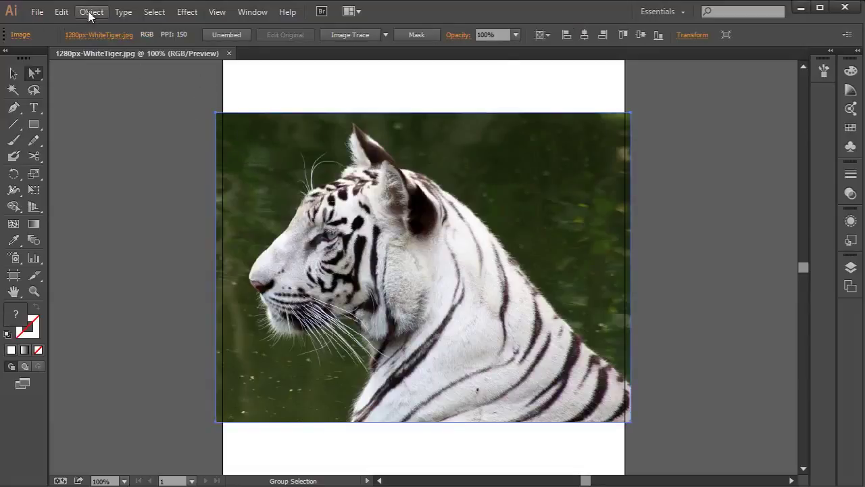
{"action": "left_click", "coordinate": [91, 12]}
{"action": "mouse_move", "coordinate": [253, 444]}
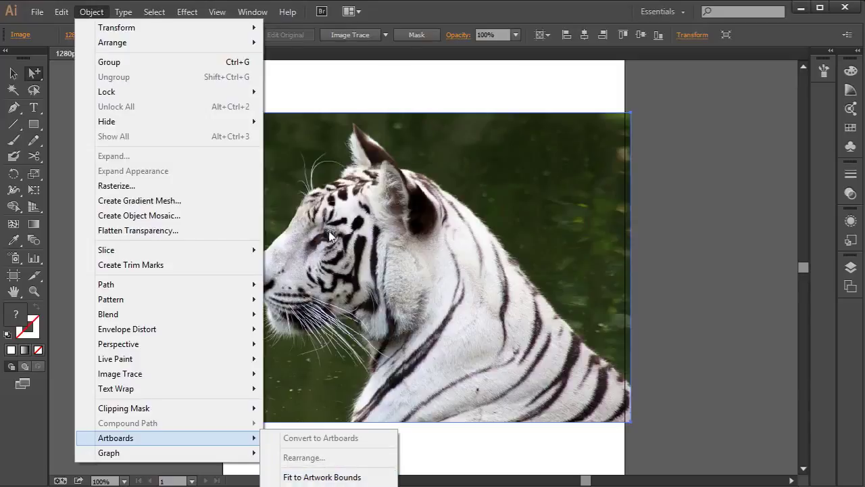
{"action": "left_click", "coordinate": [370, 239]}
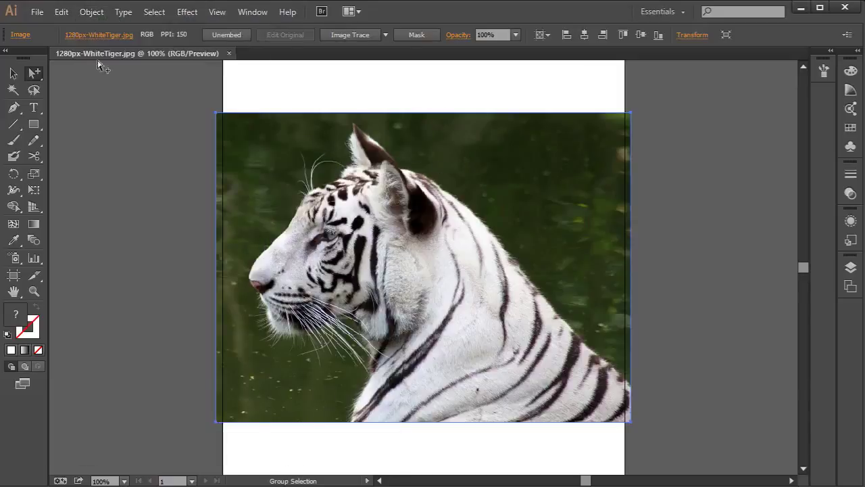
{"action": "left_click", "coordinate": [91, 12]}
{"action": "mouse_move", "coordinate": [236, 452]}
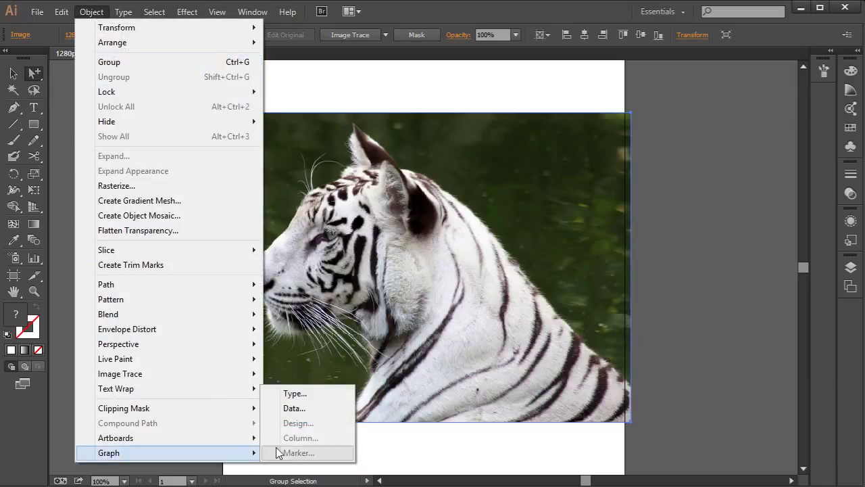
{"action": "mouse_move", "coordinate": [252, 437]}
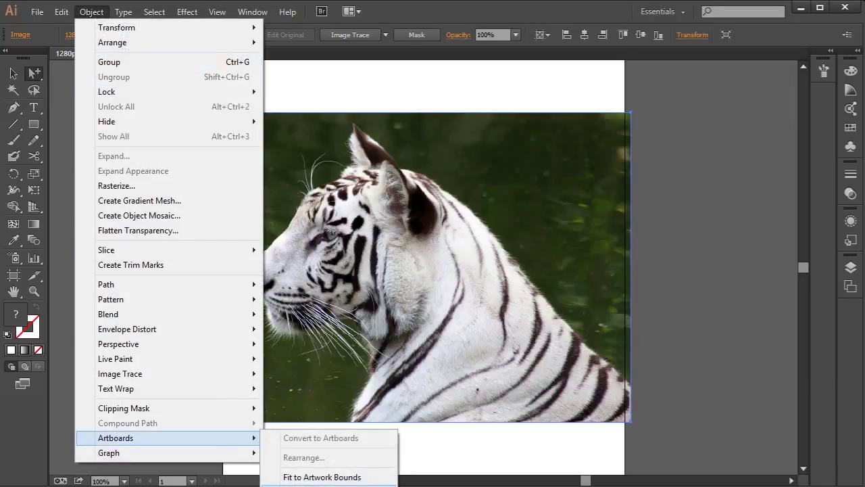
{"action": "left_click", "coordinate": [321, 477]}
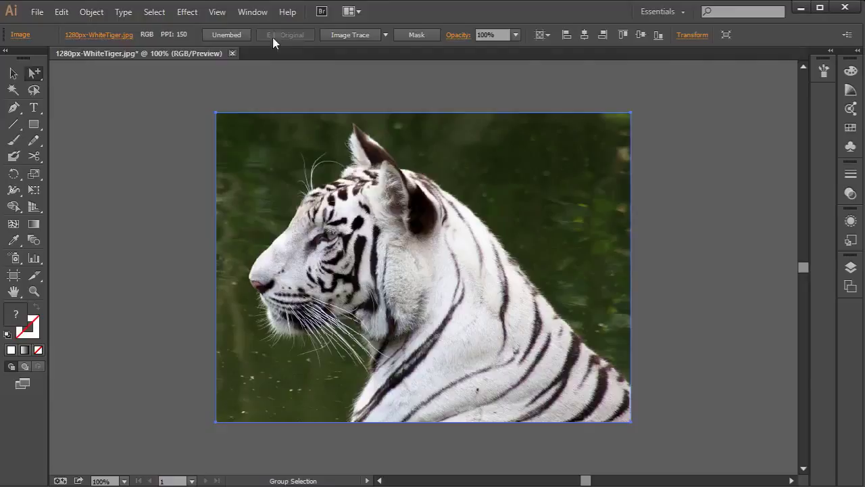
{"action": "left_click", "coordinate": [14, 73]}
{"action": "left_click", "coordinate": [106, 135]}
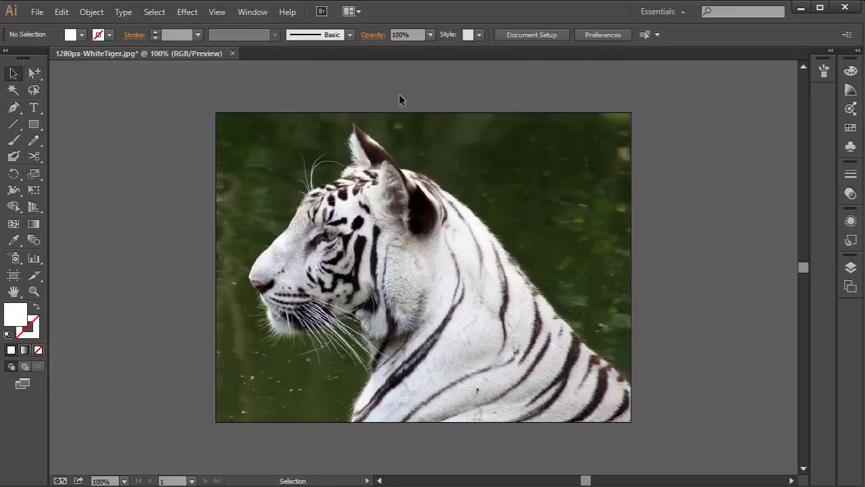
- Turn Layer 1 into a template layer with image dimming switched off
{"action": "left_click", "coordinate": [851, 267]}
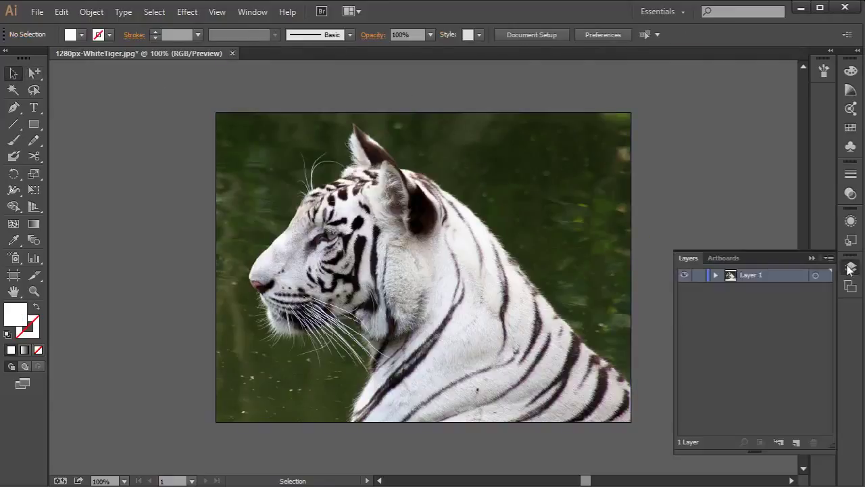
{"action": "double_click", "coordinate": [779, 281]}
{"action": "left_click", "coordinate": [427, 215]}
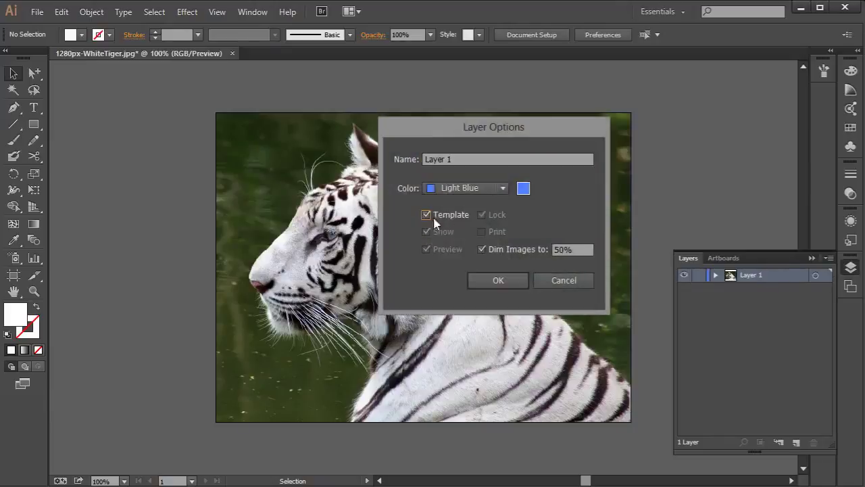
{"action": "left_click", "coordinate": [483, 250]}
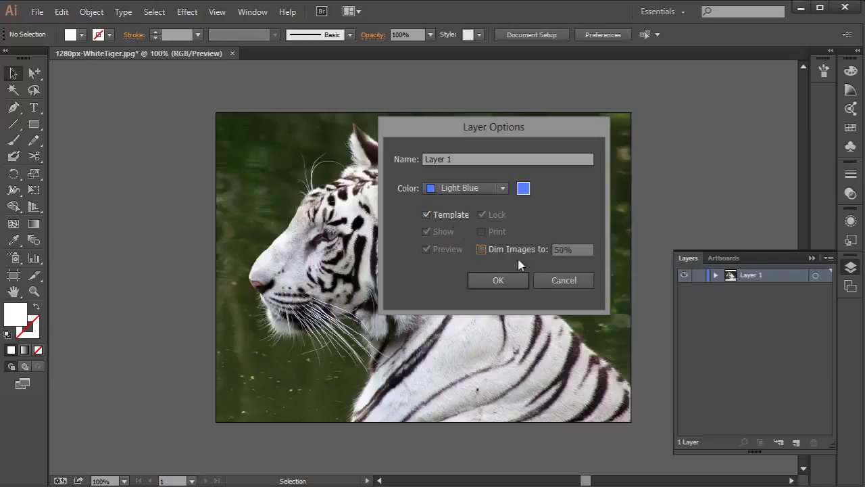
{"action": "left_click", "coordinate": [498, 280]}
{"action": "left_click", "coordinate": [850, 269]}
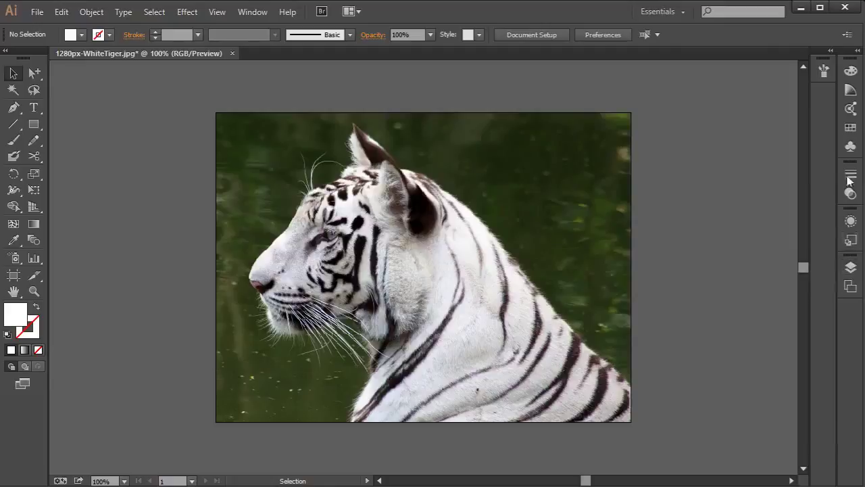
- Activate the Eyedropper and unlock the template layer so that colors can be sampled from the photo
{"action": "left_click", "coordinate": [851, 127]}
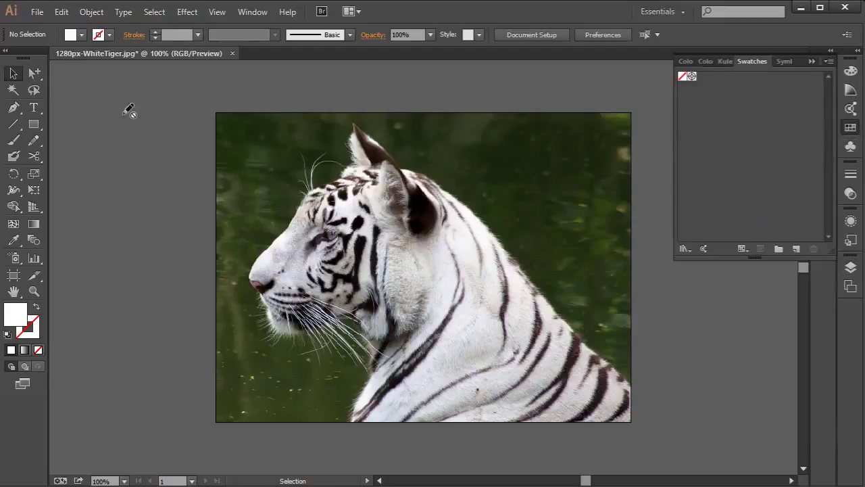
{"action": "left_click", "coordinate": [14, 240]}
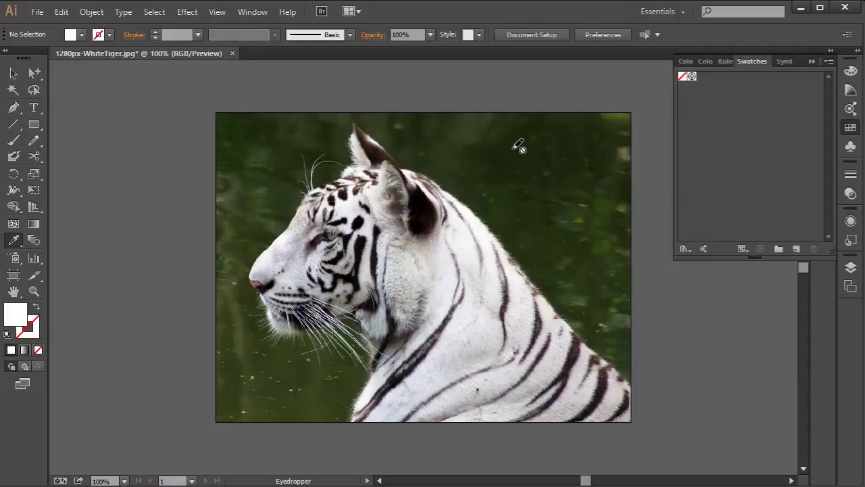
{"action": "left_click", "coordinate": [851, 267]}
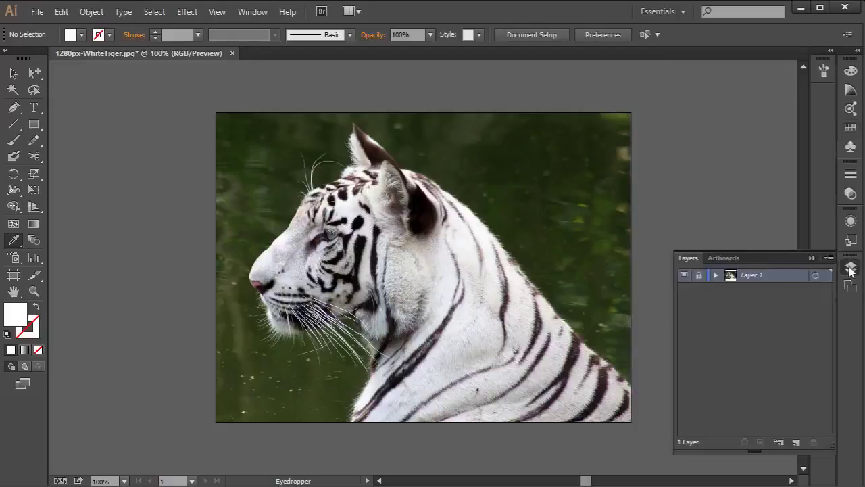
- Sample the very dark green of the background beside the tiger's ears and save it as a new swatch
{"action": "left_click", "coordinate": [560, 165]}
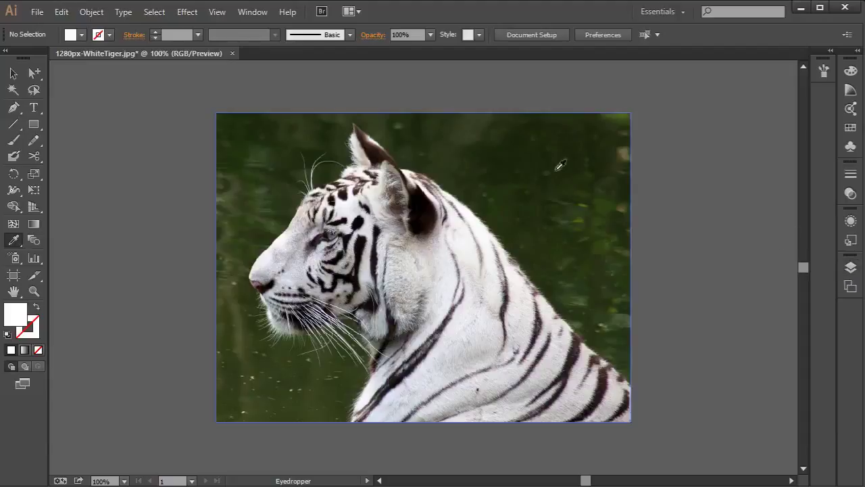
{"action": "left_click", "coordinate": [511, 162]}
{"action": "left_click", "coordinate": [844, 96]}
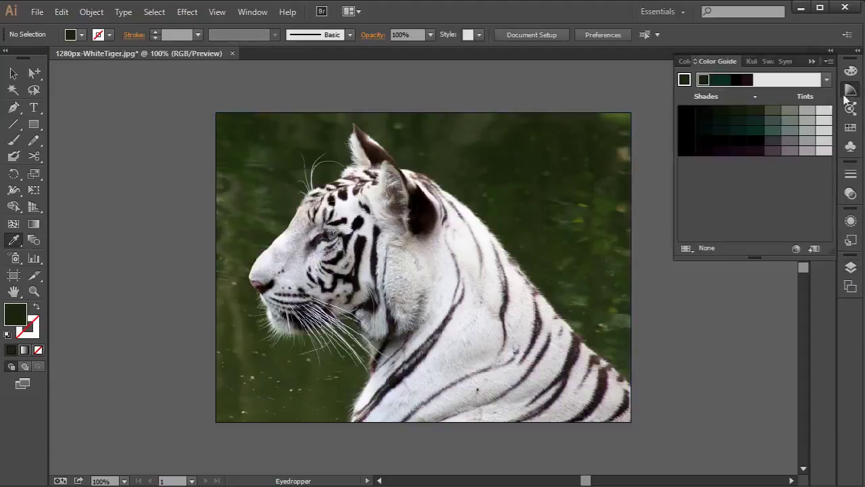
{"action": "left_click", "coordinate": [851, 128]}
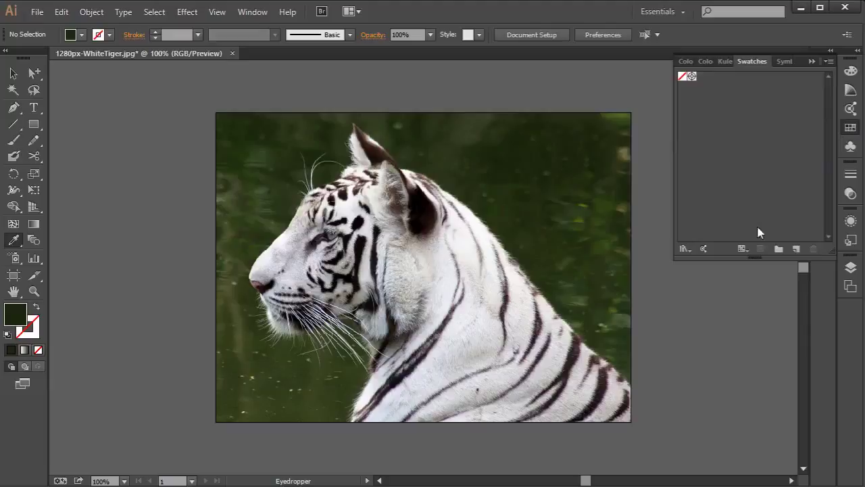
{"action": "left_click", "coordinate": [795, 248]}
{"action": "left_click", "coordinate": [429, 334]}
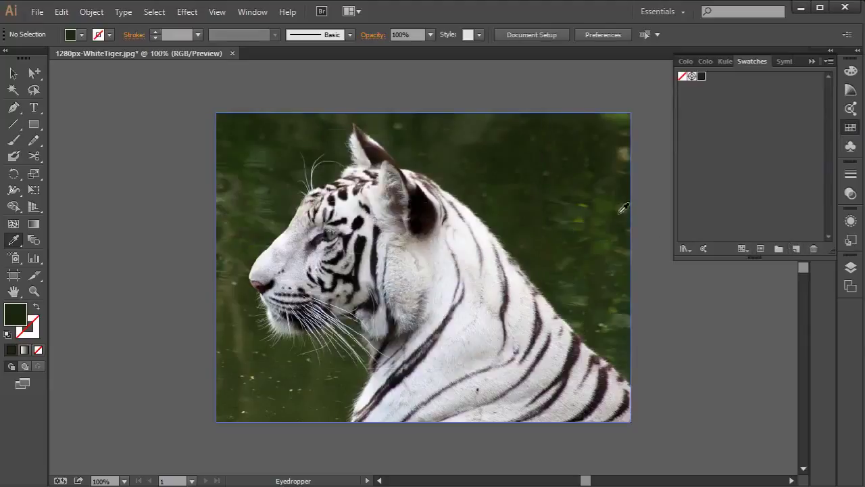
- Sample two more background greens, R=49 G=70 B=19 and R=74 G=80 B=48, and save each as a swatch
{"action": "left_click", "coordinate": [611, 203]}
{"action": "left_click", "coordinate": [796, 248]}
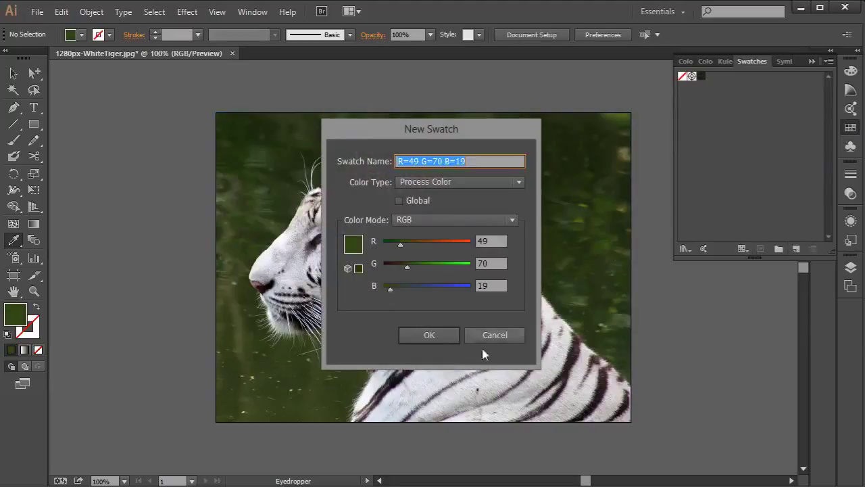
{"action": "left_click", "coordinate": [447, 340]}
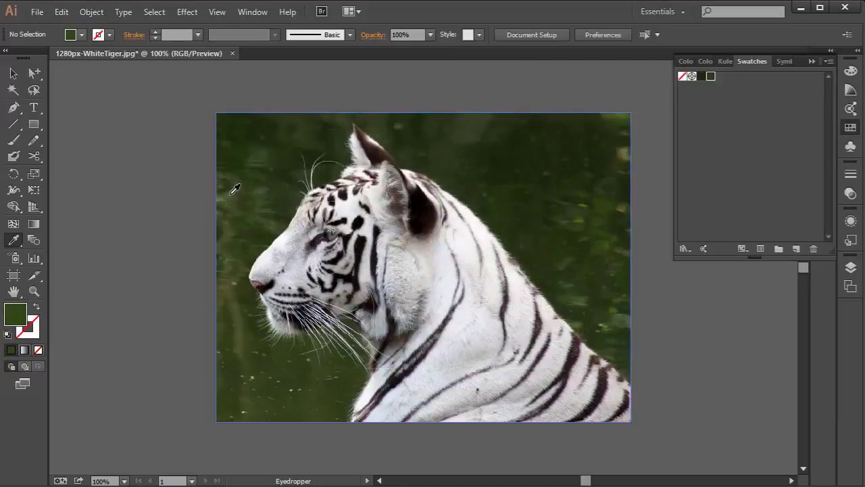
{"action": "left_click", "coordinate": [236, 189]}
{"action": "left_click", "coordinate": [796, 248]}
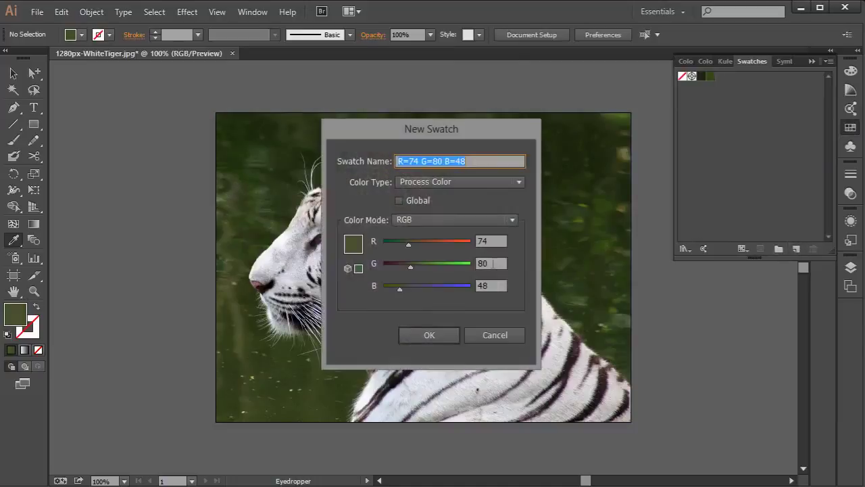
{"action": "left_click", "coordinate": [427, 335]}
- Sample the near-white and light gray fur on the tiger's face and save each color as a swatch
{"action": "left_click", "coordinate": [282, 236]}
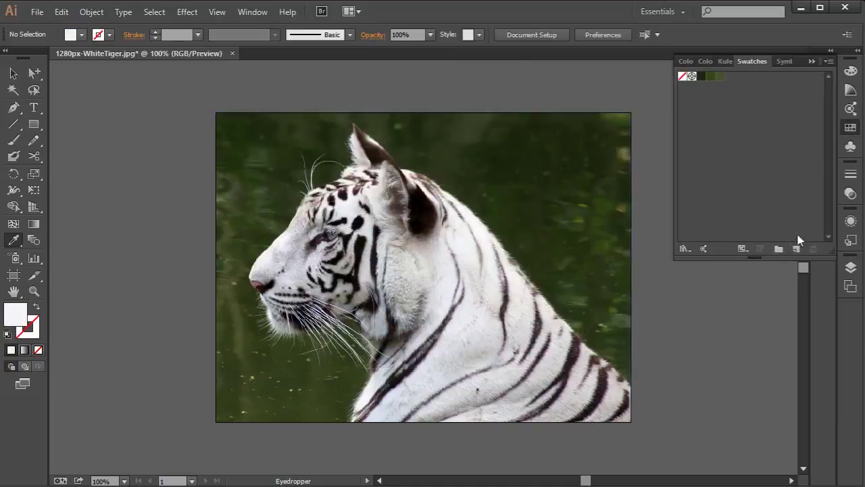
{"action": "left_click", "coordinate": [796, 248]}
{"action": "left_click", "coordinate": [428, 335]}
{"action": "left_click", "coordinate": [304, 228]}
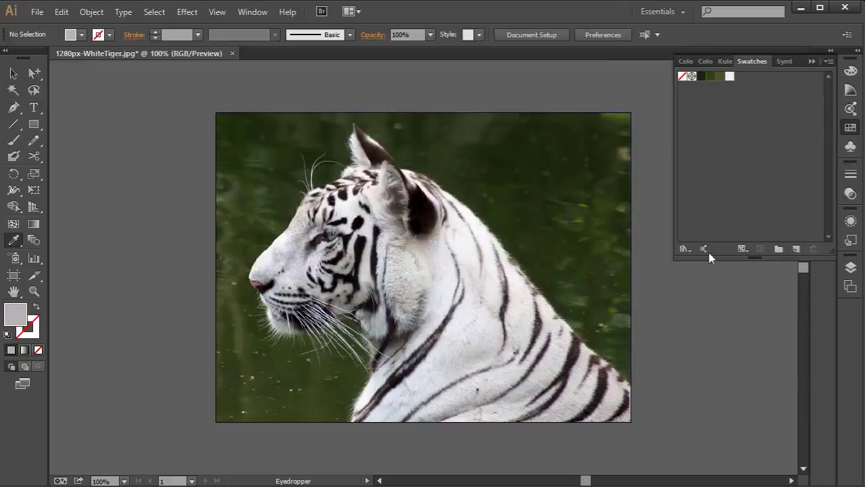
{"action": "left_click", "coordinate": [796, 248]}
{"action": "left_click", "coordinate": [428, 334]}
- Sample a dark gray from the tiger's neck below the cheek and save it as a swatch
{"action": "left_click", "coordinate": [393, 337]}
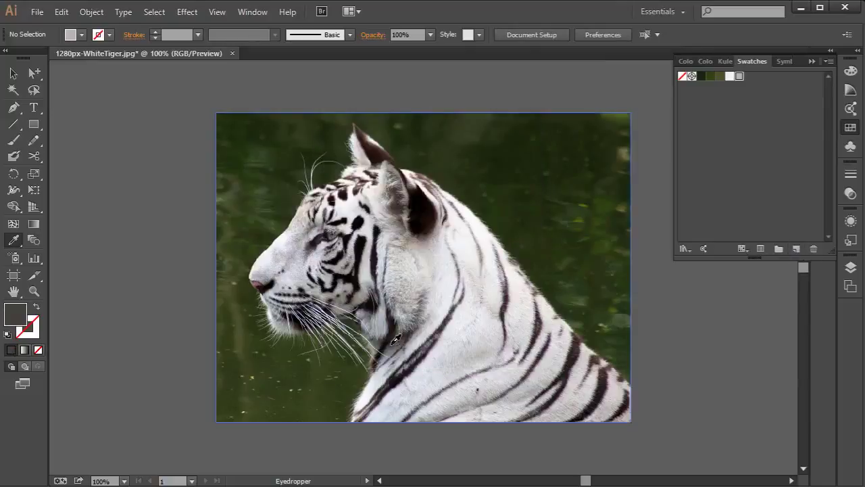
{"action": "left_click", "coordinate": [404, 341]}
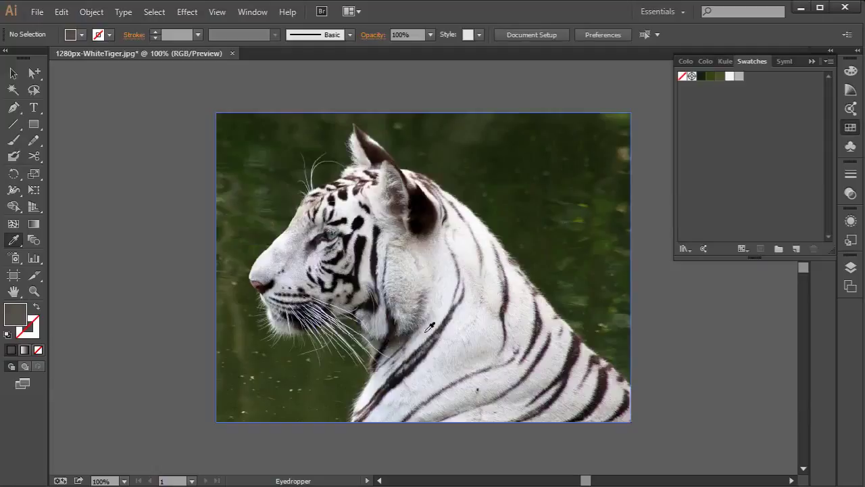
{"action": "left_click", "coordinate": [796, 248]}
{"action": "left_click", "coordinate": [427, 335]}
- Save three swatches sampled from the tiger's nose: a mauve pink, a brownish red and a near-black R=40 G=18 B=16
{"action": "left_click", "coordinate": [261, 281]}
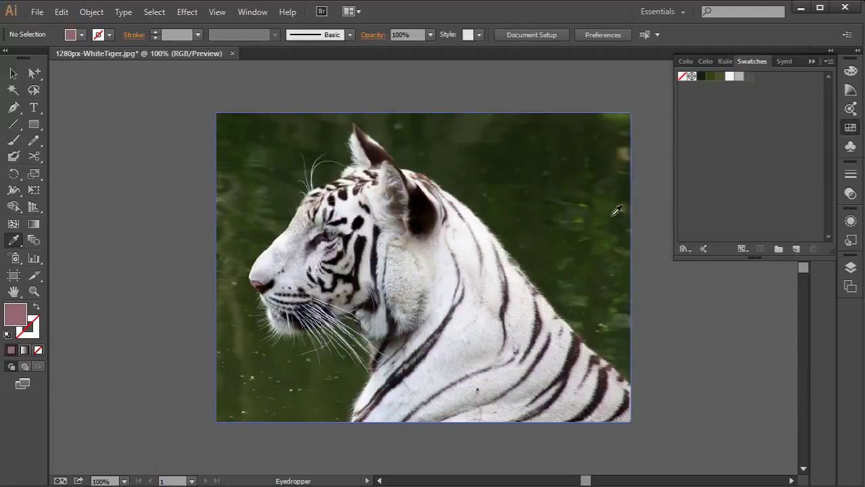
{"action": "left_click", "coordinate": [796, 248]}
{"action": "left_click", "coordinate": [428, 336]}
{"action": "left_click", "coordinate": [262, 281]}
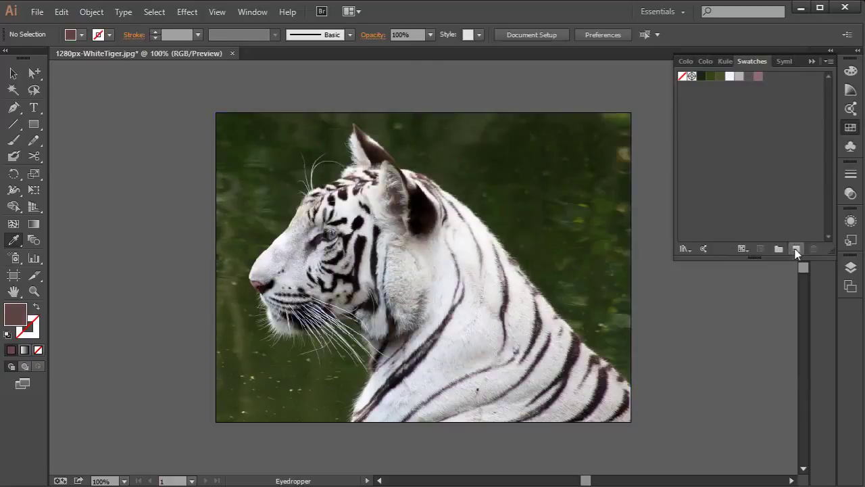
{"action": "left_click", "coordinate": [796, 248]}
{"action": "left_click", "coordinate": [427, 335]}
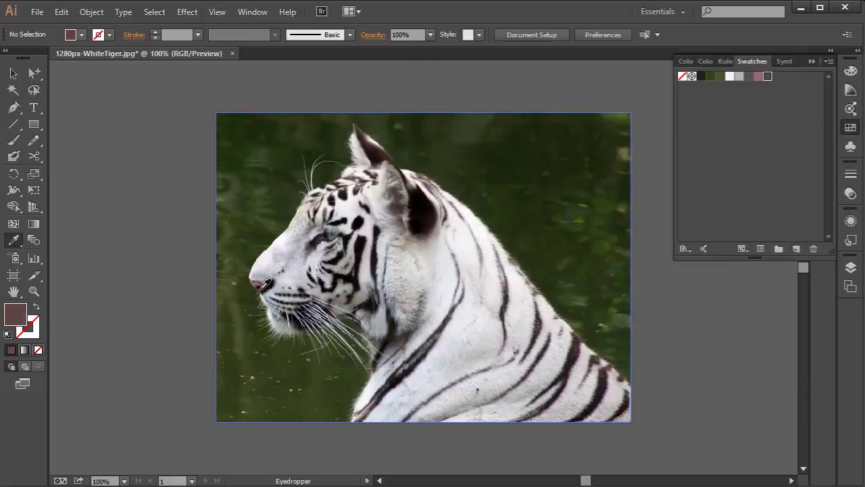
{"action": "left_click", "coordinate": [263, 284]}
{"action": "left_click", "coordinate": [796, 248]}
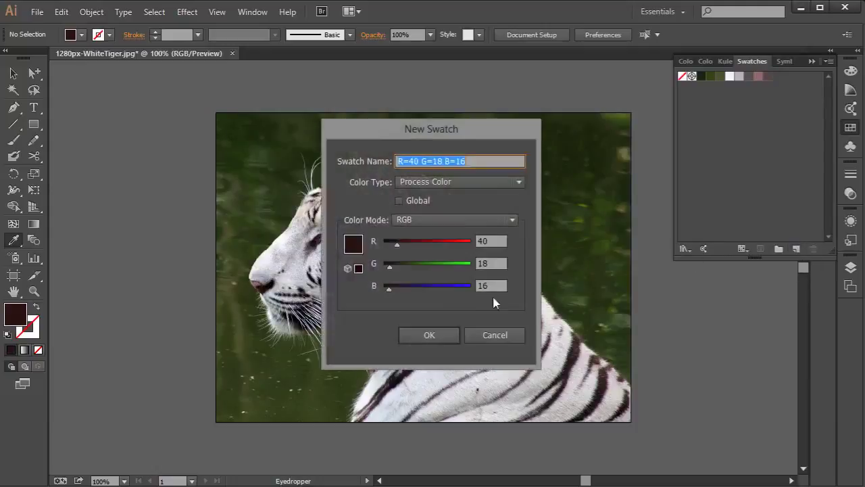
{"action": "left_click", "coordinate": [436, 334]}
- Sample a dark gray and a blue-gray from the tiger's eye and save both as swatches
{"action": "left_click", "coordinate": [333, 229]}
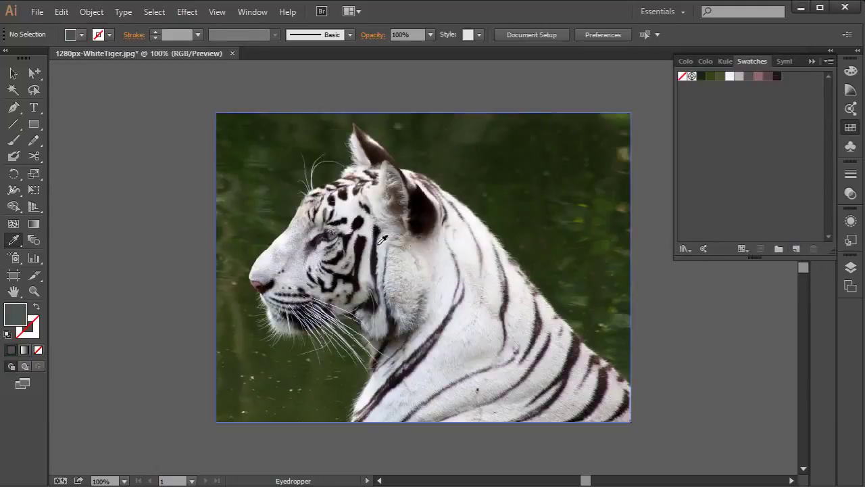
{"action": "left_click", "coordinate": [336, 232]}
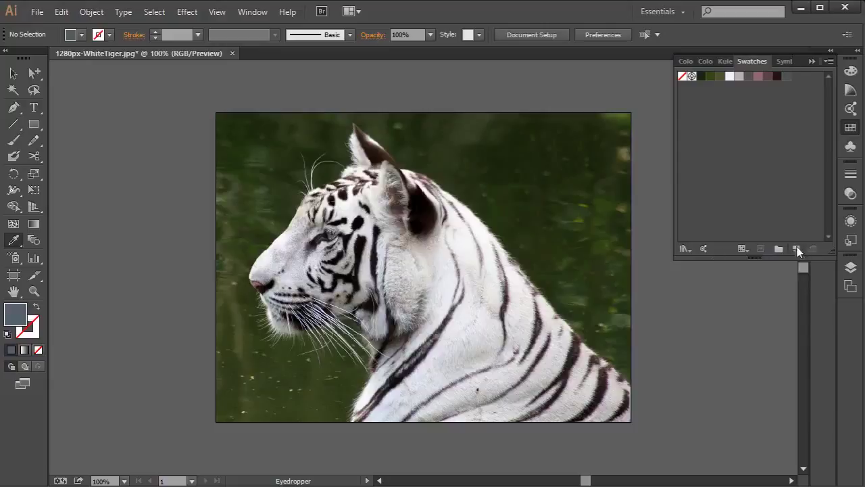
{"action": "left_click", "coordinate": [796, 248]}
{"action": "left_click", "coordinate": [436, 333]}
- Save another eye color as a swatch, adjusted in HSB mode to 43% saturation and 31% brightness
{"action": "left_click", "coordinate": [338, 230]}
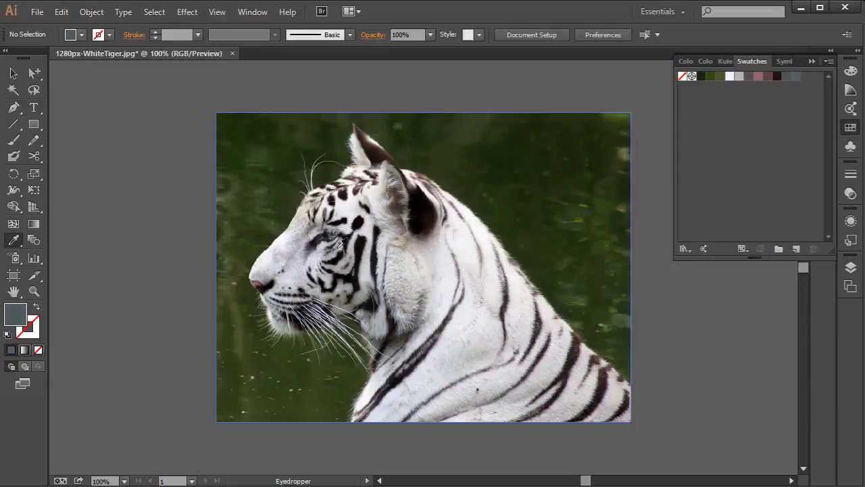
{"action": "left_click", "coordinate": [795, 249]}
{"action": "left_click", "coordinate": [455, 220]}
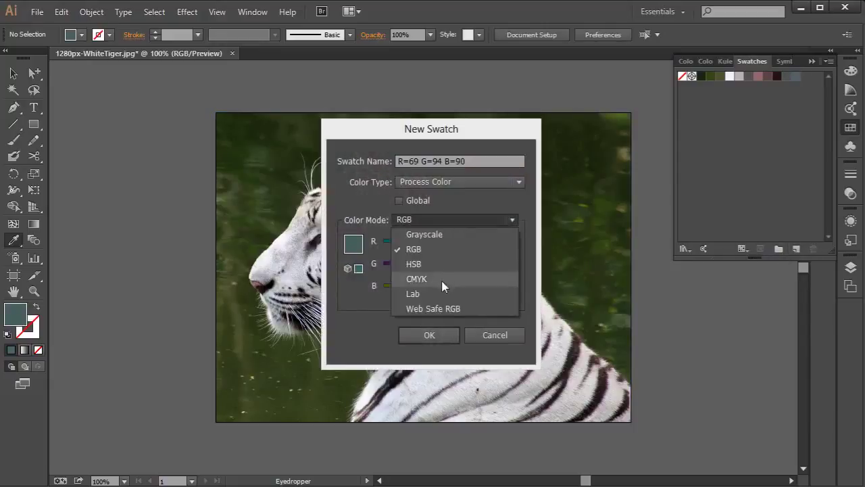
{"action": "left_click", "coordinate": [419, 263]}
{"action": "left_click_drag", "start_coordinate": [415, 290], "coordinate": [420, 266]}
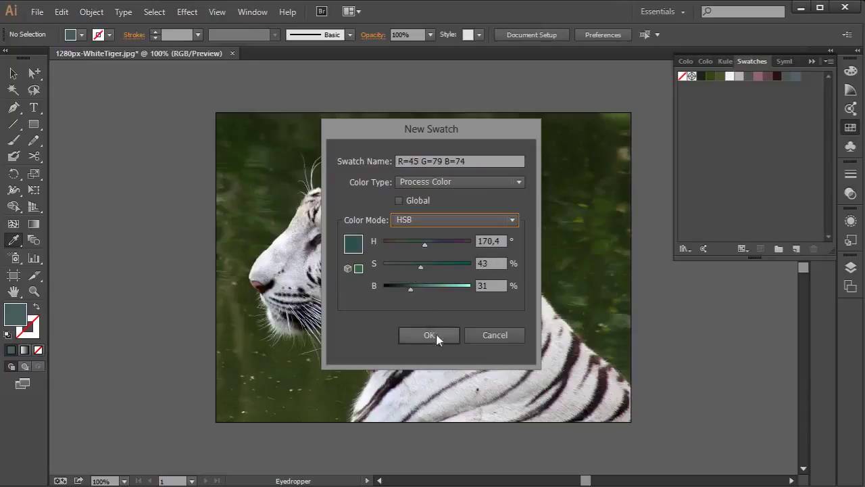
{"action": "left_click", "coordinate": [429, 336]}
- Set Layer 1 as a template layer with its images dimmed to 50%
{"action": "left_click", "coordinate": [850, 70]}
{"action": "left_click", "coordinate": [850, 267]}
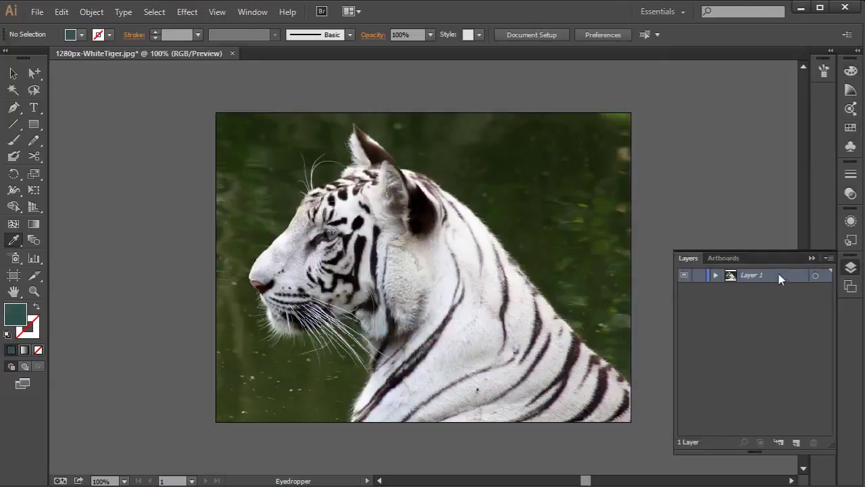
{"action": "double_click", "coordinate": [788, 282]}
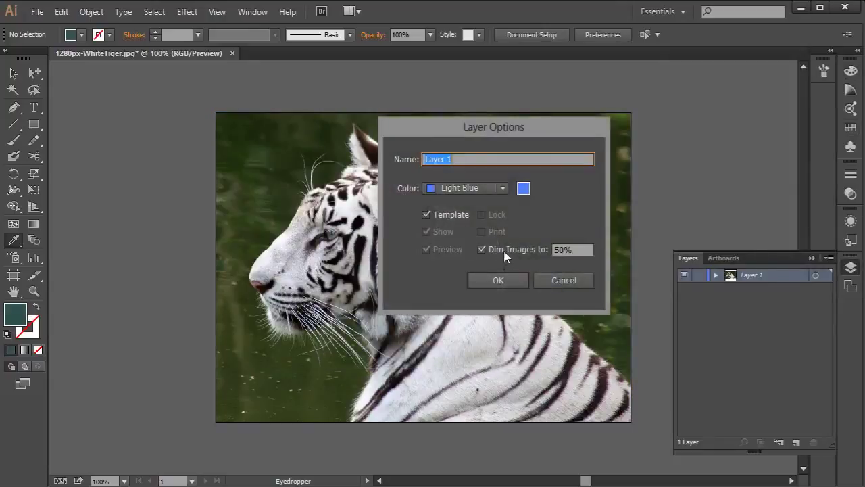
{"action": "left_click", "coordinate": [482, 249]}
{"action": "left_click", "coordinate": [427, 214]}
{"action": "left_click", "coordinate": [481, 214]}
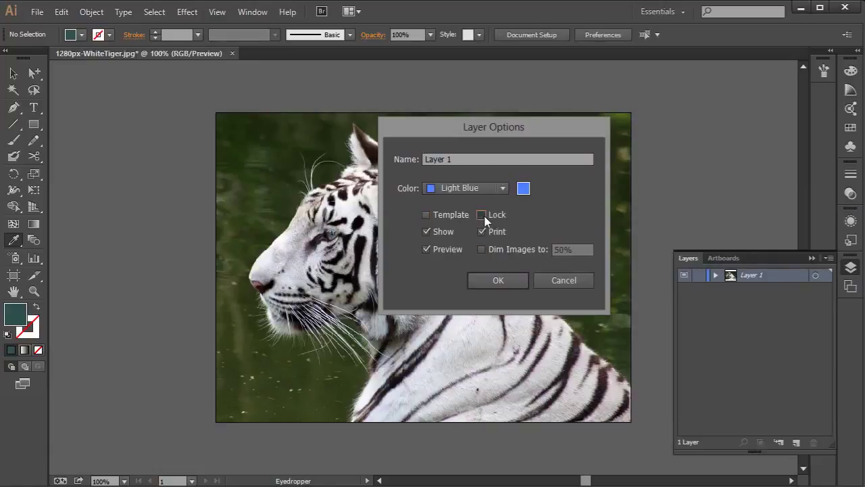
{"action": "left_click", "coordinate": [426, 214]}
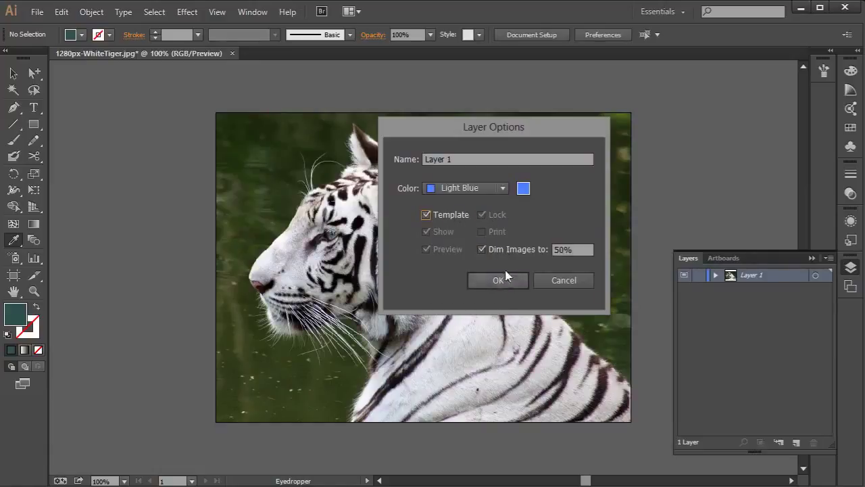
{"action": "left_click", "coordinate": [506, 279]}
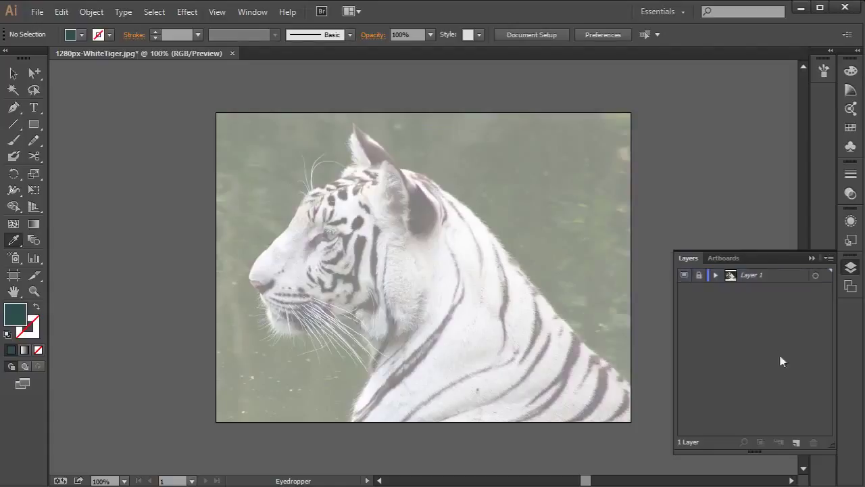
- Create a new layer above the template layer and name it contorno
{"action": "left_click", "coordinate": [796, 442]}
{"action": "double_click", "coordinate": [753, 276]}
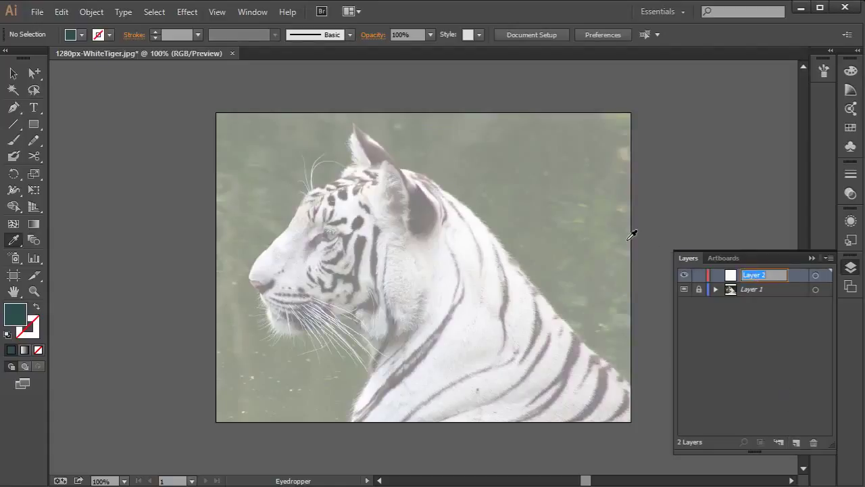
{"action": "type", "text": "contorno"}
{"action": "left_click", "coordinate": [764, 348]}
{"action": "left_click", "coordinate": [853, 268]}
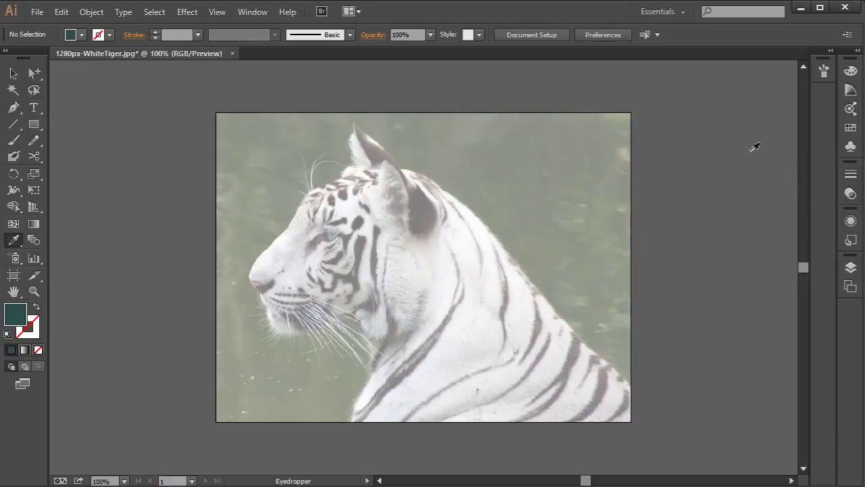
- Open the Arrows_Special brush library and enlarge its window beside the tiger photo
{"action": "left_click", "coordinate": [824, 70]}
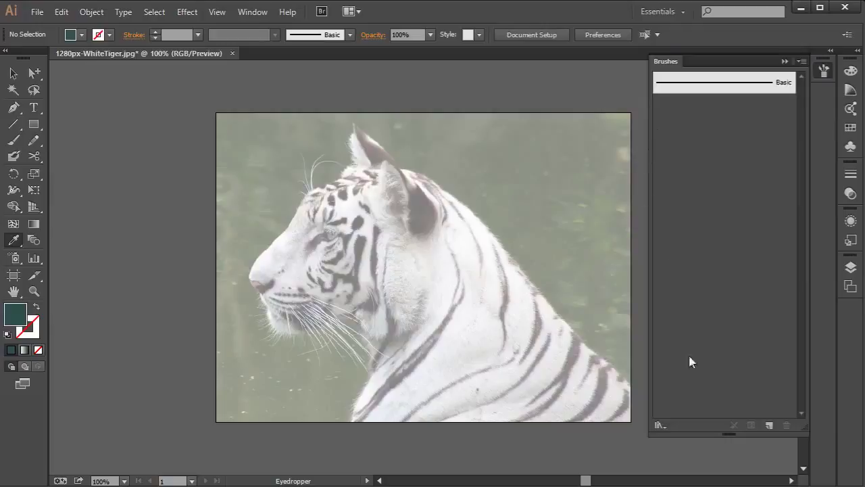
{"action": "left_click", "coordinate": [660, 426]}
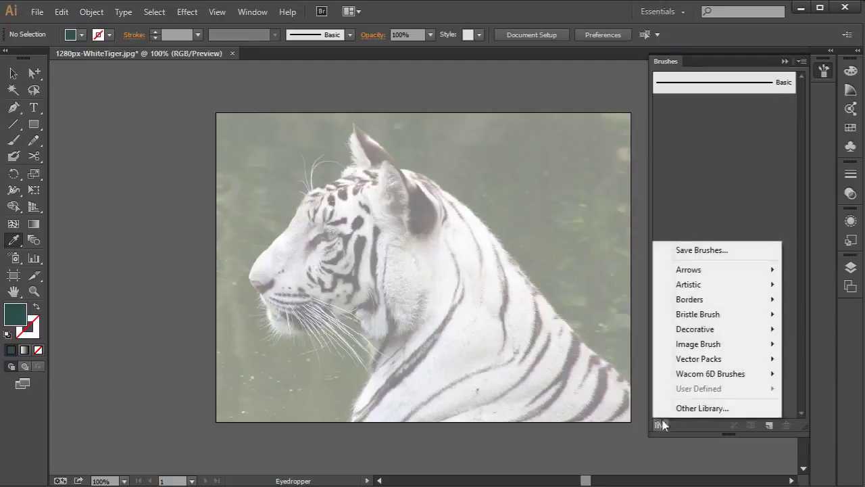
{"action": "mouse_move", "coordinate": [696, 275]}
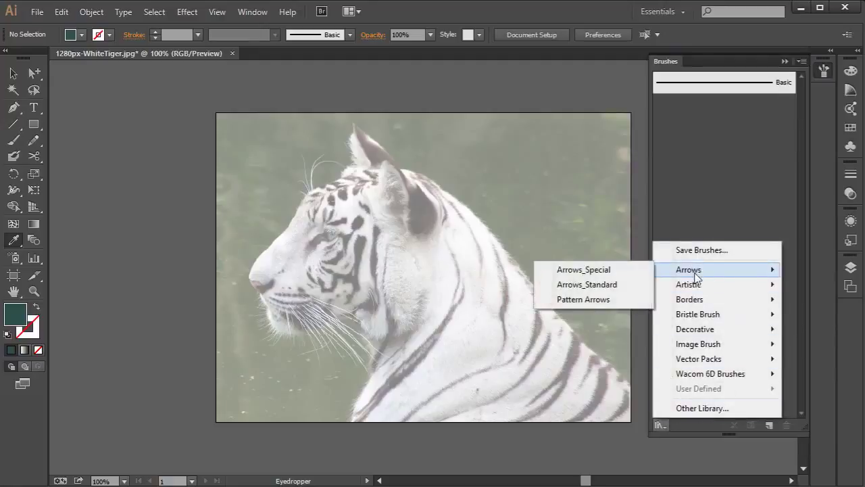
{"action": "left_click", "coordinate": [626, 273]}
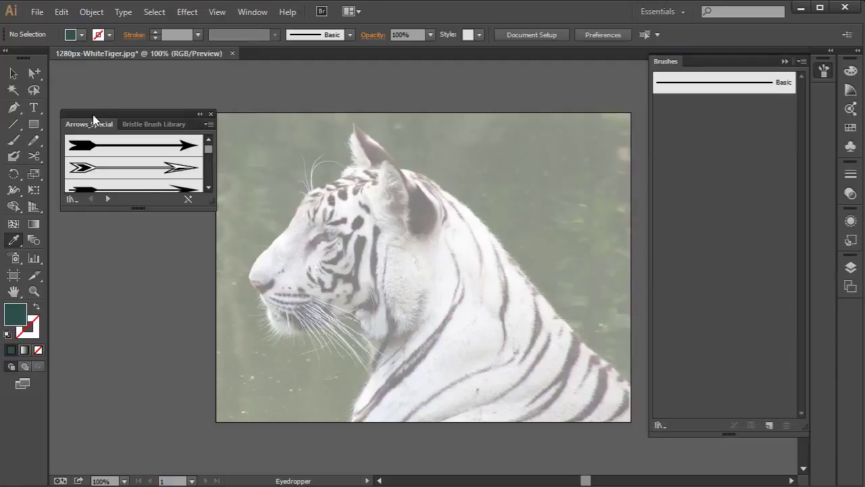
{"action": "left_click_drag", "start_coordinate": [93, 119], "coordinate": [104, 74]}
{"action": "left_click_drag", "start_coordinate": [218, 167], "coordinate": [240, 382]}
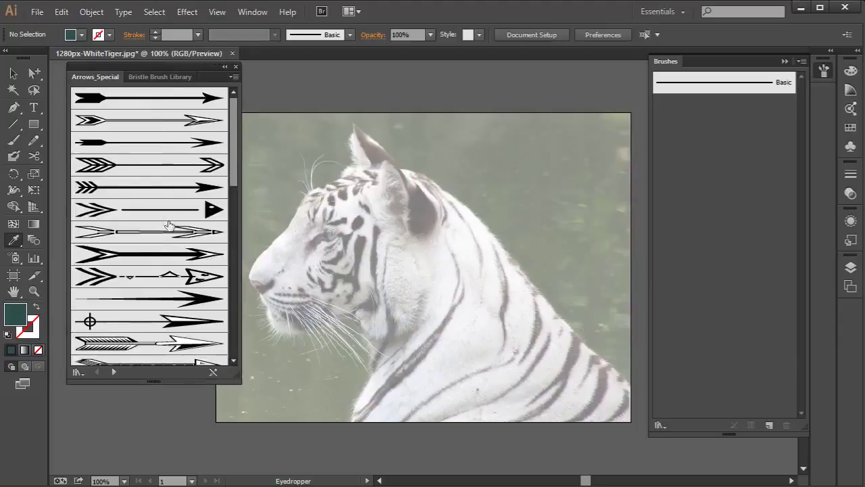
- Advance to the Artistic_Calligraphic brush library and add its 5 pt. Flat and 3 pt. Flat brushes to the document
{"action": "left_click", "coordinate": [114, 371]}
{"action": "left_click", "coordinate": [115, 371]}
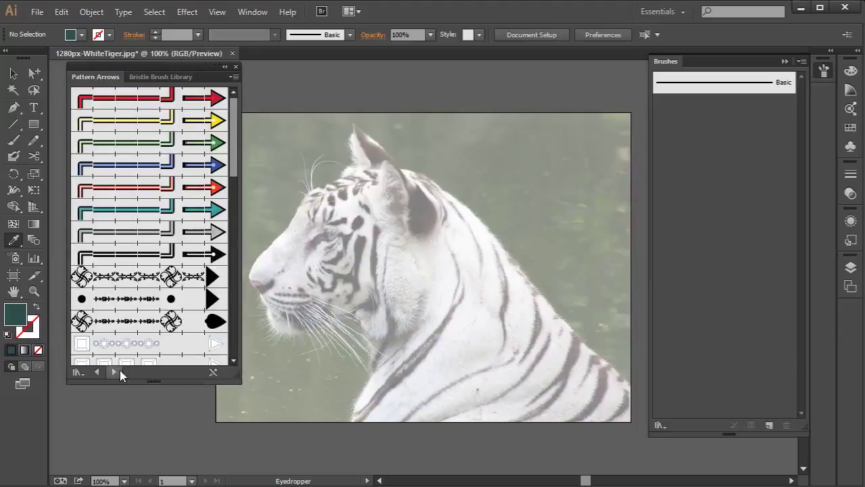
{"action": "left_click", "coordinate": [115, 370]}
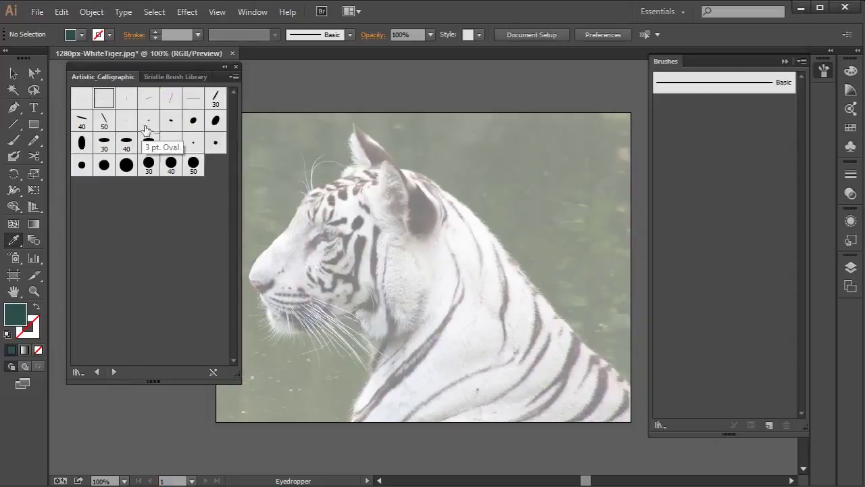
{"action": "left_click", "coordinate": [124, 106]}
{"action": "left_click", "coordinate": [104, 99]}
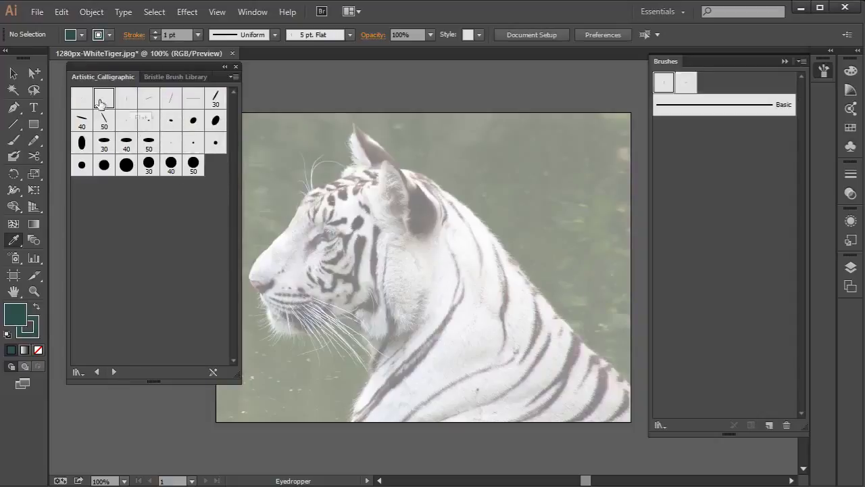
- Paint a long S-shaped 3 pt. Flat brush stroke from above the tiger's ears to below its cheek, and select it
{"action": "left_click", "coordinate": [10, 142]}
{"action": "mouse_move", "coordinate": [387, 112]}
{"action": "left_mouse_down"}
{"action": "mouse_move", "coordinate": [397, 240]}
{"action": "mouse_move", "coordinate": [364, 370]}
{"action": "left_mouse_up"}
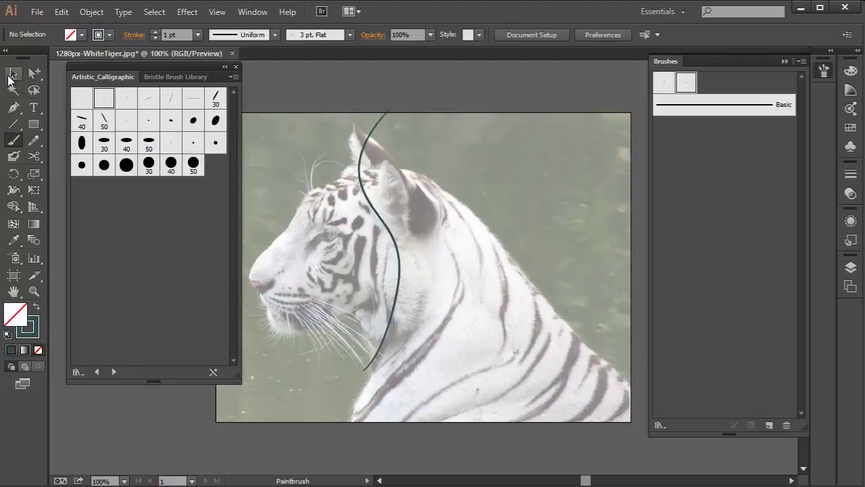
{"action": "left_click", "coordinate": [13, 75]}
{"action": "left_click", "coordinate": [363, 165]}
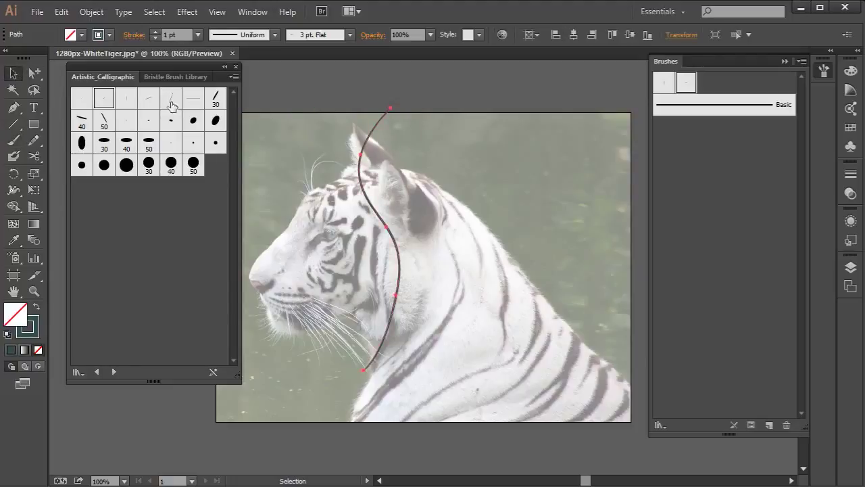
- Try thicker calligraphic brushes on the selected stroke, including 10 pt. Flat and 20 pt. Flat, and return to 5 pt. Flat
{"action": "left_click", "coordinate": [149, 98]}
{"action": "left_click", "coordinate": [170, 99]}
{"action": "left_click", "coordinate": [150, 99]}
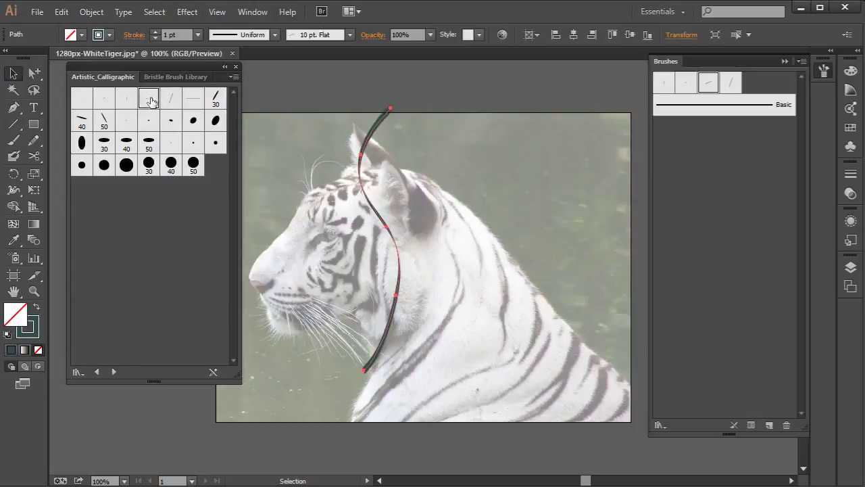
{"action": "left_click", "coordinate": [169, 98]}
{"action": "left_click", "coordinate": [193, 99]}
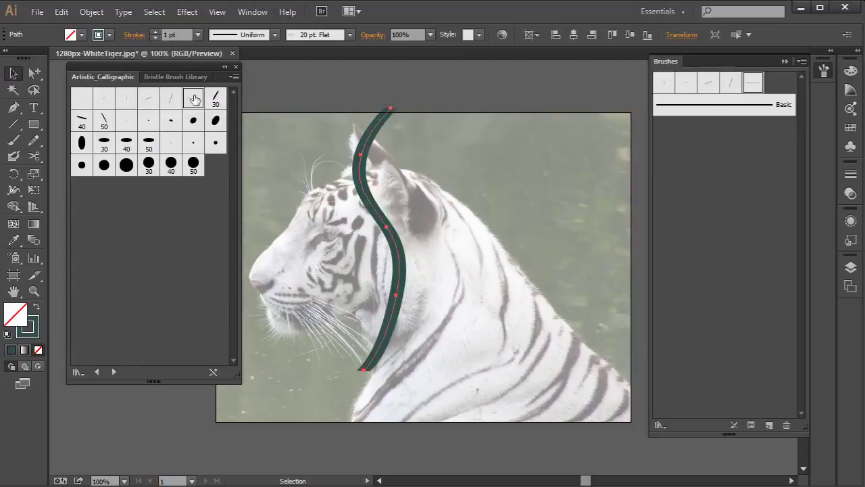
{"action": "left_click", "coordinate": [213, 95]}
{"action": "left_click", "coordinate": [148, 99]}
{"action": "left_click", "coordinate": [126, 99]}
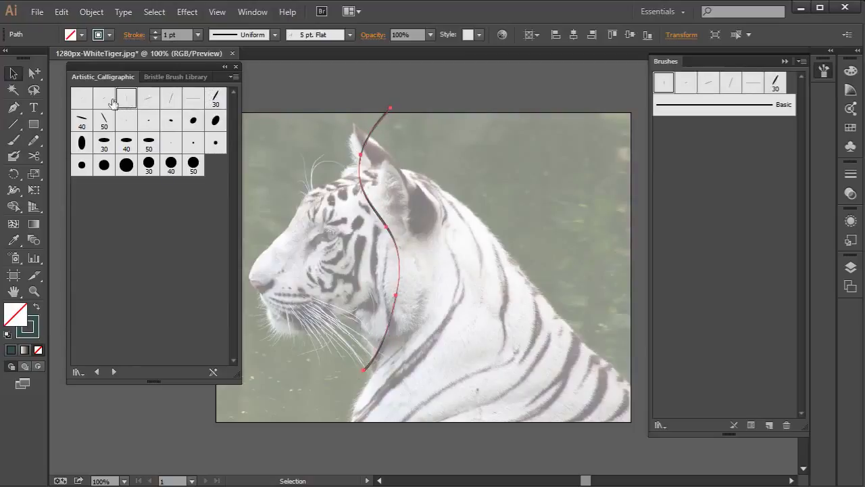
- Compare the 1 pt. Flat and 5 pt. Flat brushes on the selected stroke, finishing with 1 pt. Flat
{"action": "left_click", "coordinate": [104, 104]}
{"action": "left_click", "coordinate": [82, 107]}
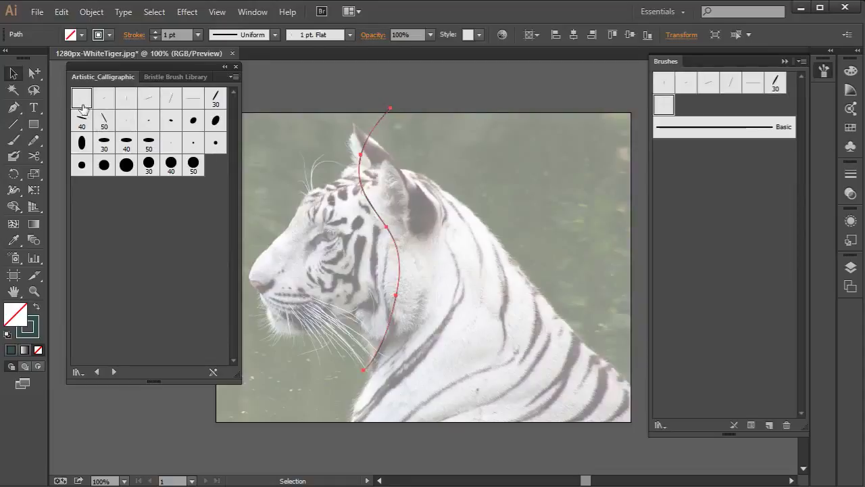
{"action": "left_click", "coordinate": [130, 96]}
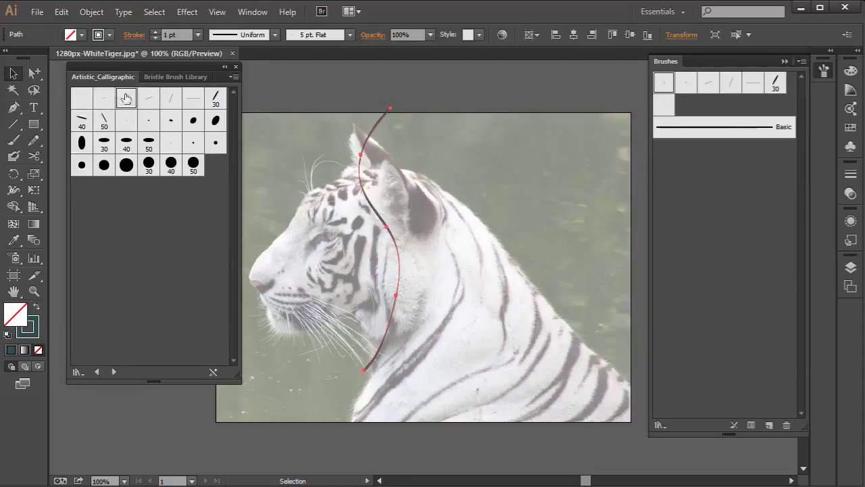
{"action": "left_click", "coordinate": [82, 104]}
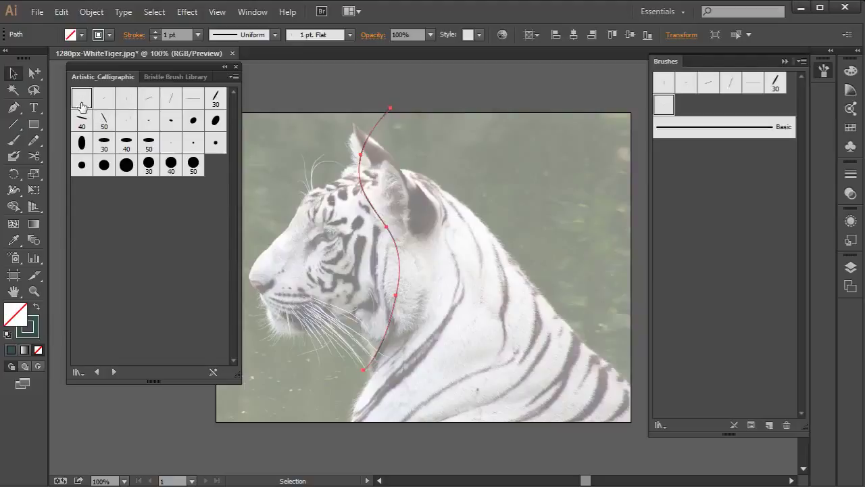
{"action": "left_click", "coordinate": [123, 99]}
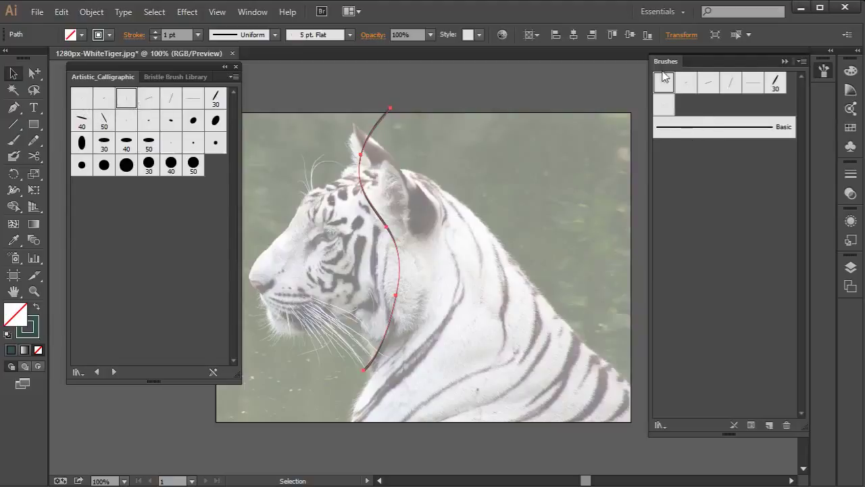
{"action": "left_click", "coordinate": [82, 98]}
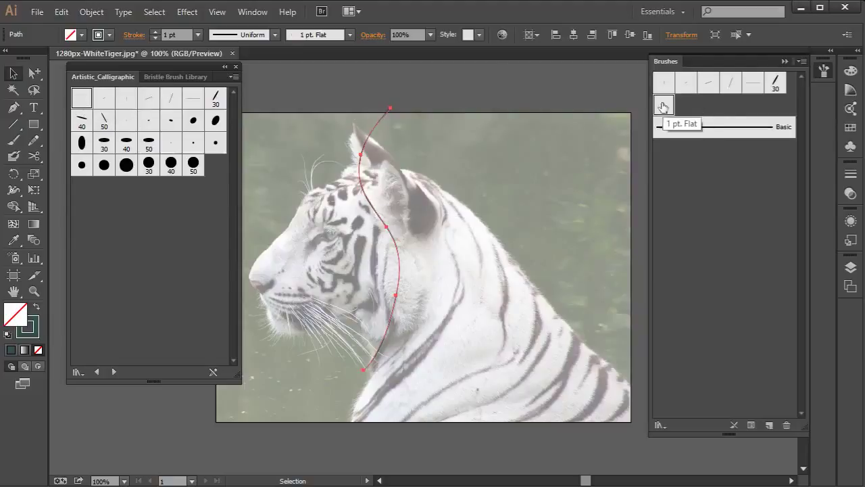
- Delete the 3 pt. Flat through 30 pt. brushes from the document, removing the strokes that use them
{"action": "left_click", "coordinate": [686, 82]}
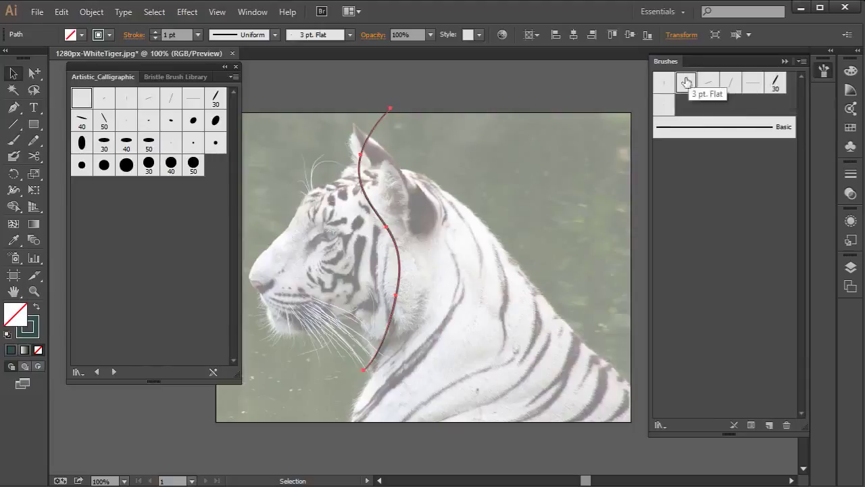
{"action": "left_click", "coordinate": [774, 83], "text": "shift"}
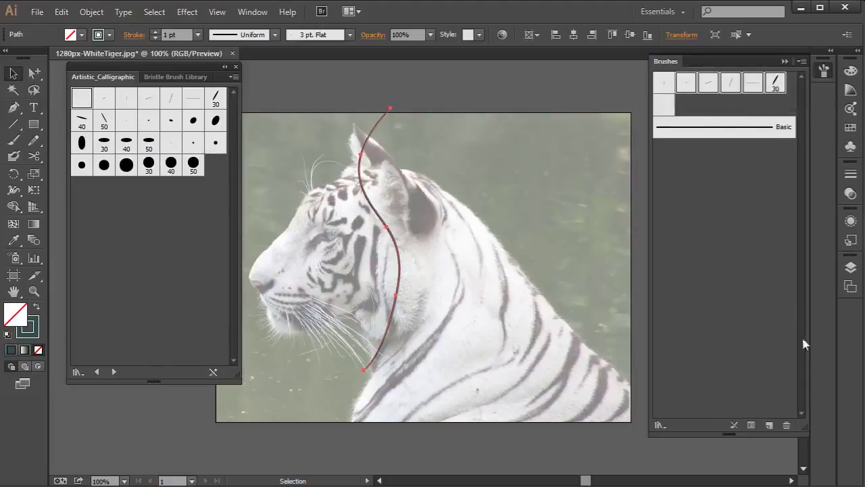
{"action": "left_click", "coordinate": [786, 425]}
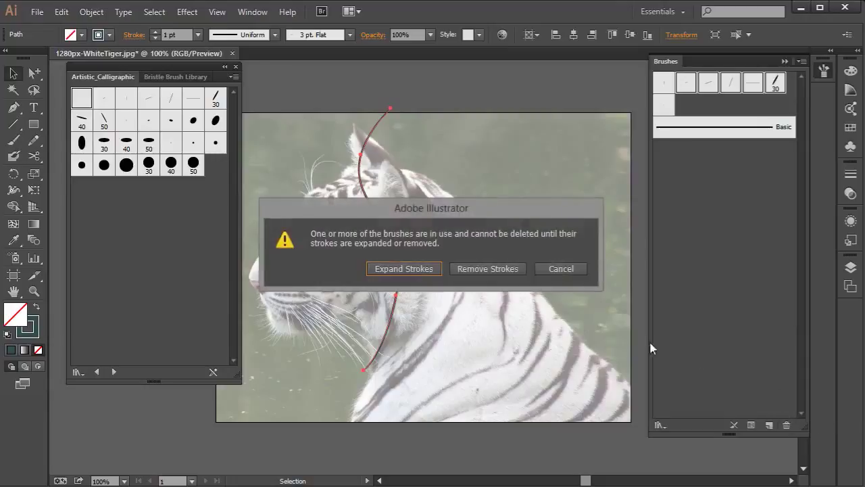
{"action": "left_click", "coordinate": [485, 269]}
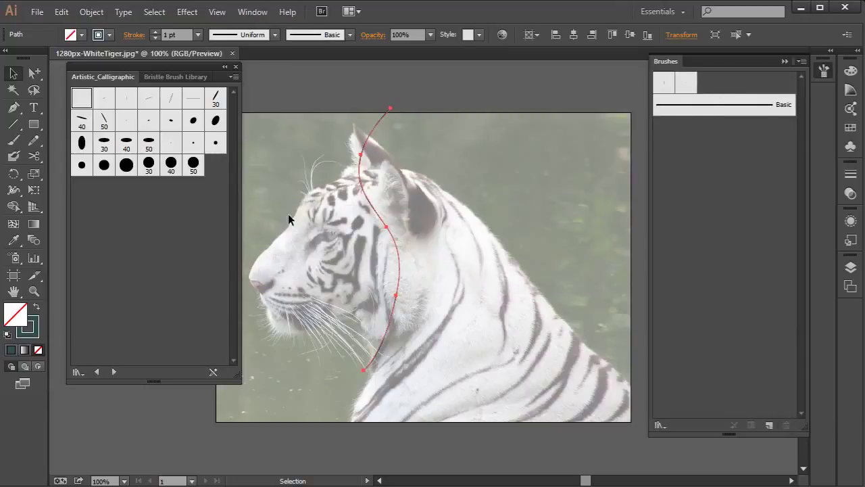
- Load the Artistic_ChalkCharcoalPencil brush library and apply two different rough charcoal brushes to the selected path
{"action": "left_click", "coordinate": [113, 372]}
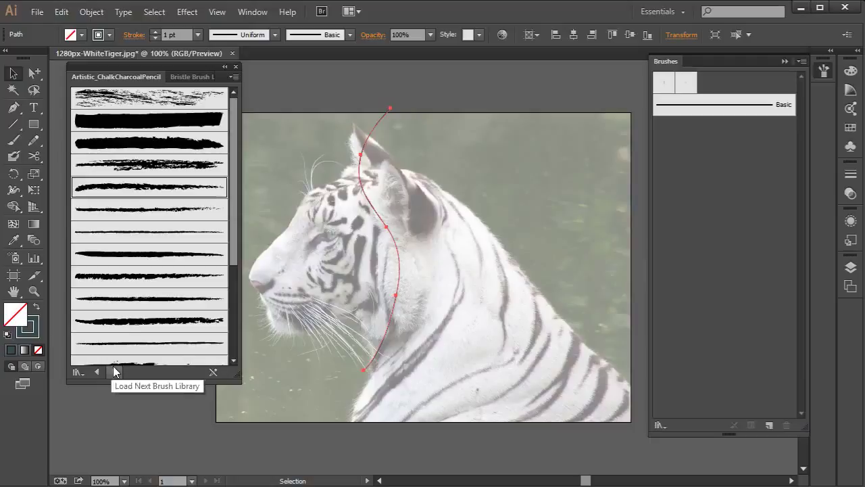
{"action": "left_click", "coordinate": [169, 193]}
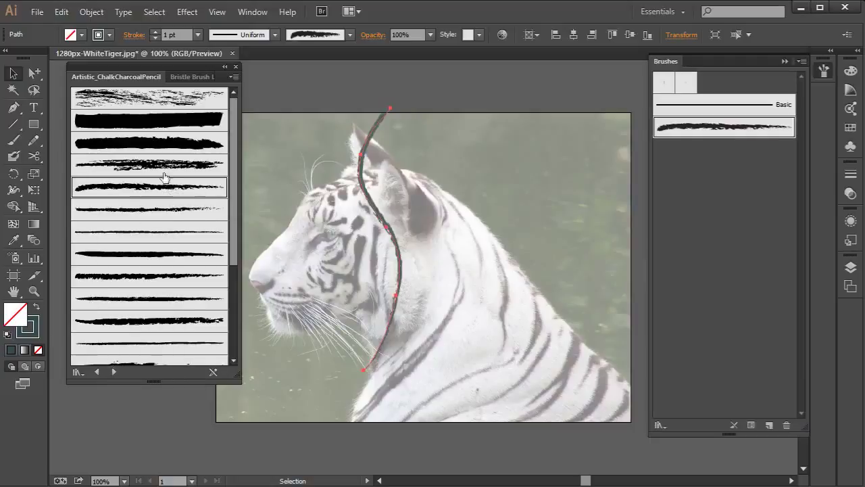
{"action": "left_click", "coordinate": [169, 170]}
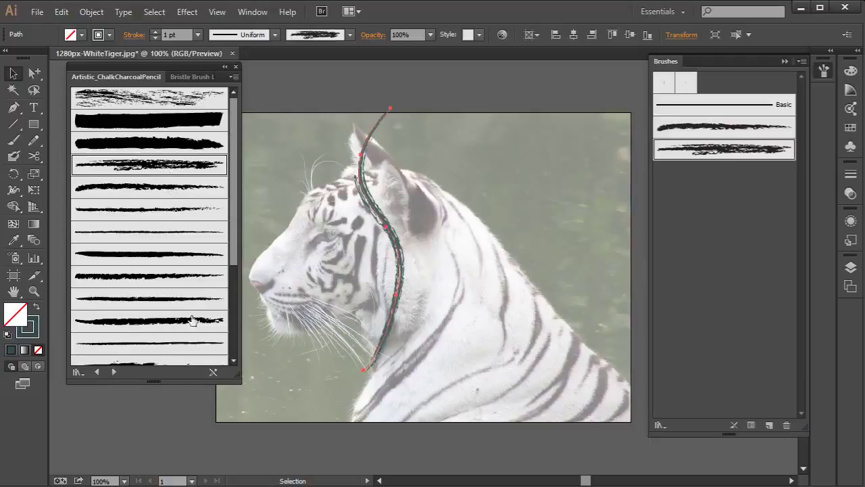
- Load the Artistic_Ink brush library and try its splatter brushes on the selected path, including Ink Bomb and Ink Spatter 1
{"action": "left_click", "coordinate": [117, 370]}
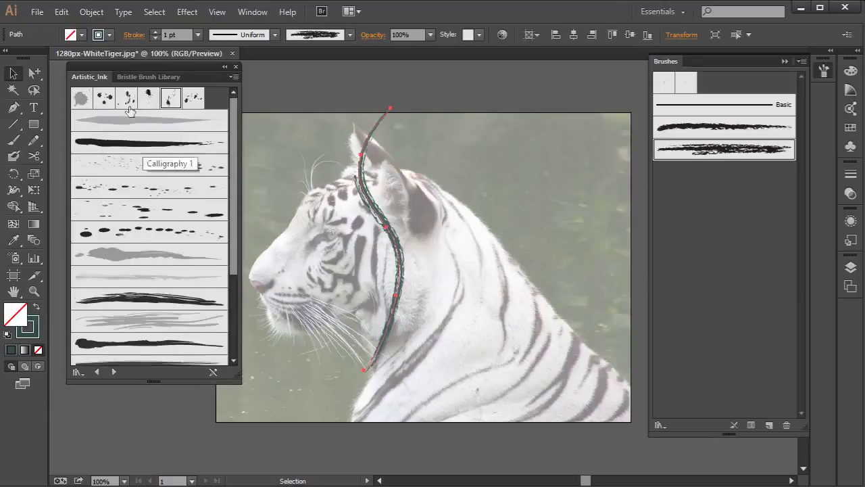
{"action": "left_click", "coordinate": [105, 100]}
{"action": "left_click", "coordinate": [148, 100]}
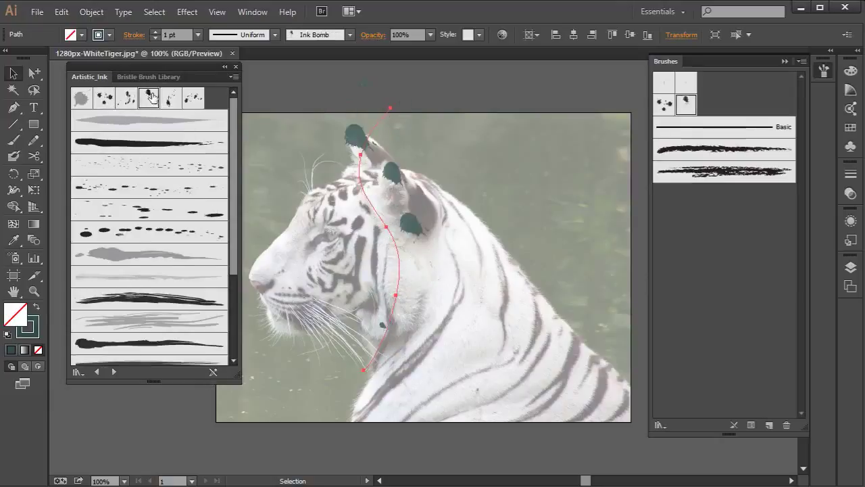
{"action": "left_click", "coordinate": [193, 100]}
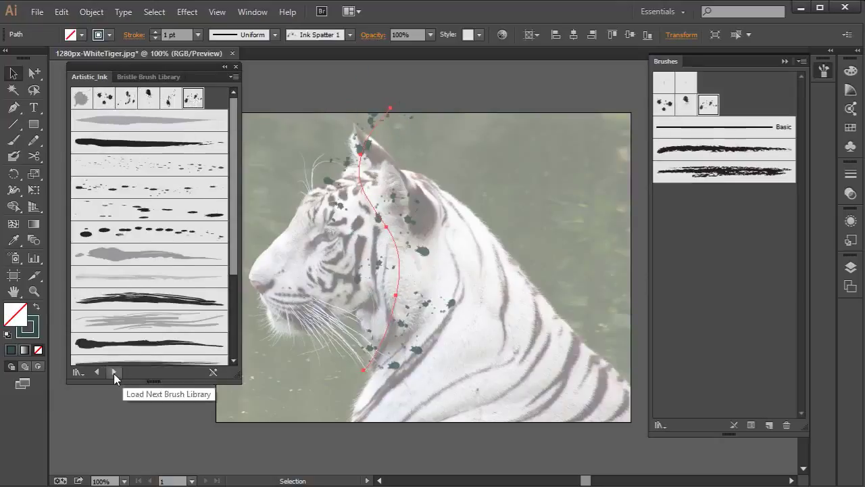
- Browse the supplied brush libraries from Artistic_Ink through the decorative, line and primitive borders to the Bristle Brush Library
{"action": "left_click", "coordinate": [114, 372]}
{"action": "left_click", "coordinate": [114, 371]}
{"action": "left_click", "coordinate": [115, 372]}
{"action": "left_click", "coordinate": [114, 371]}
{"action": "left_click", "coordinate": [116, 371]}
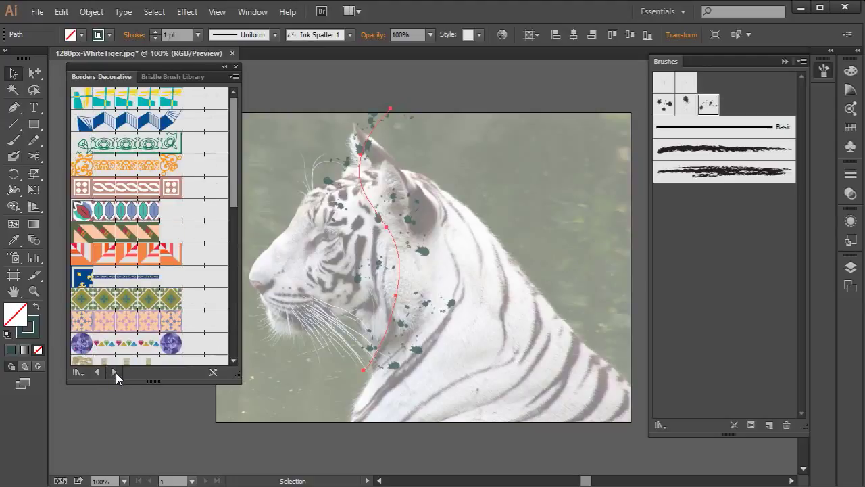
{"action": "left_click", "coordinate": [115, 372]}
{"action": "left_click", "coordinate": [114, 372]}
{"action": "left_click", "coordinate": [115, 371]}
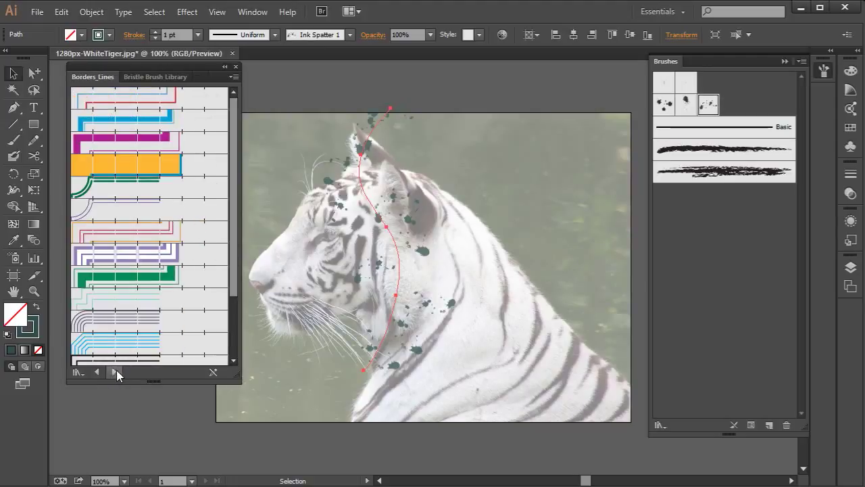
{"action": "left_click", "coordinate": [116, 369]}
{"action": "left_click", "coordinate": [117, 370]}
{"action": "left_click", "coordinate": [117, 370]}
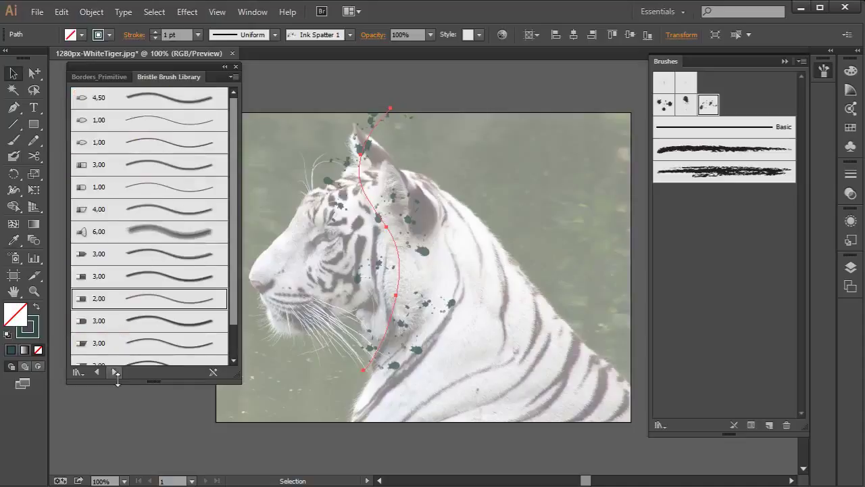
- Enlarge the brush library window, check the Decorative_Banners and Seals library, and return to the Bristle Brush Library
{"action": "left_click_drag", "start_coordinate": [236, 380], "coordinate": [245, 481]}
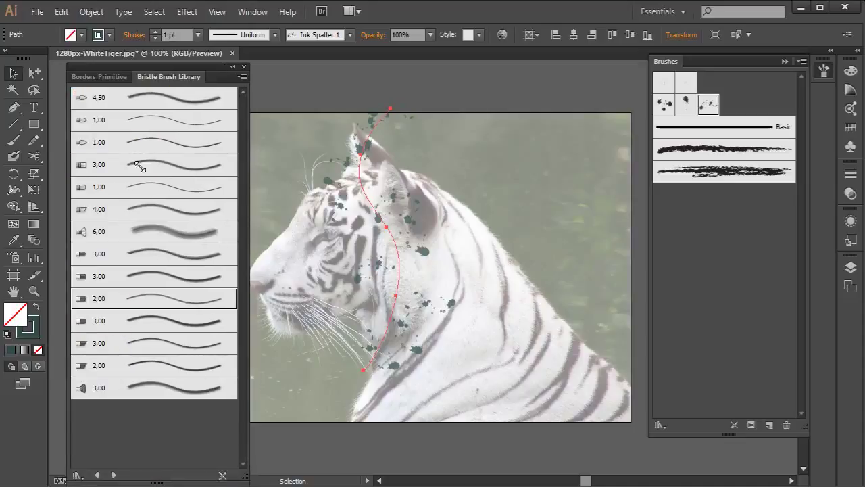
{"action": "left_click", "coordinate": [113, 473]}
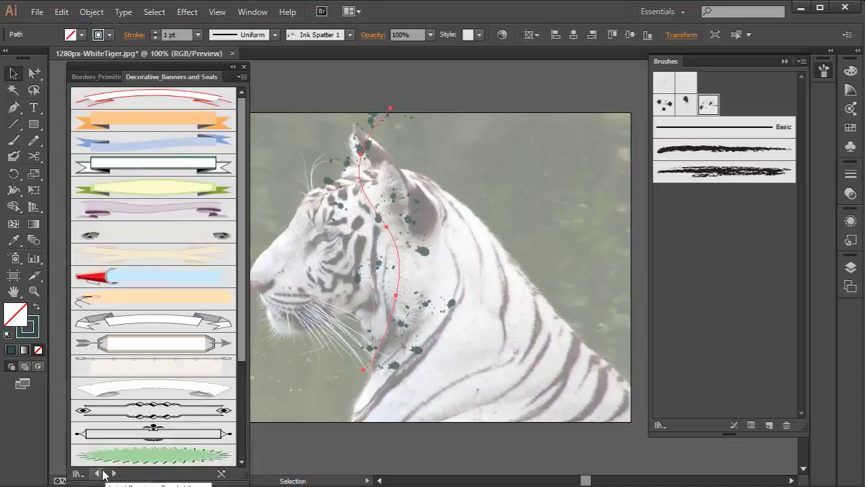
{"action": "left_click", "coordinate": [98, 473]}
{"action": "left_click", "coordinate": [99, 473]}
{"action": "left_click", "coordinate": [113, 473]}
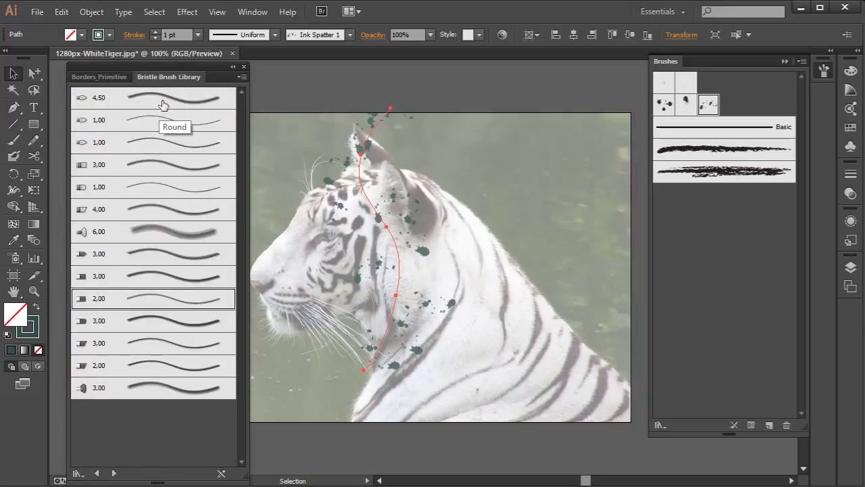
- Apply the thin 1.00, the 4.00 and the last 3.00 bristle brushes one after another to the selected path
{"action": "left_click", "coordinate": [165, 121]}
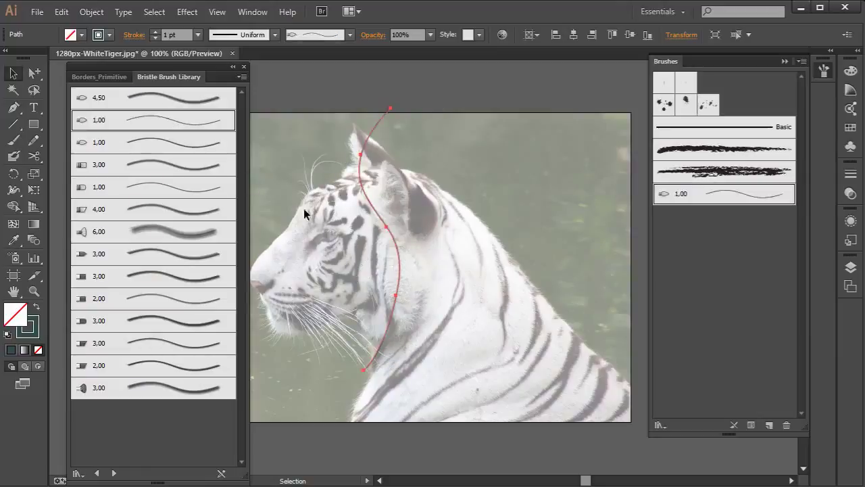
{"action": "left_click", "coordinate": [174, 213]}
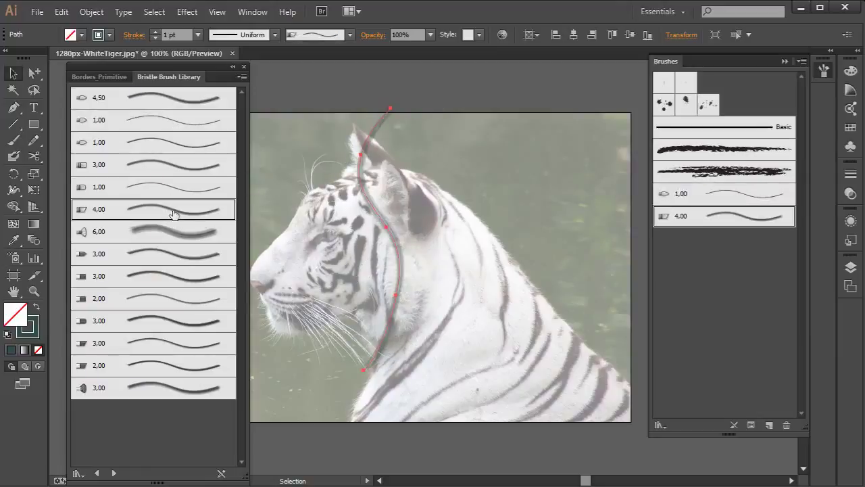
{"action": "left_click", "coordinate": [162, 388]}
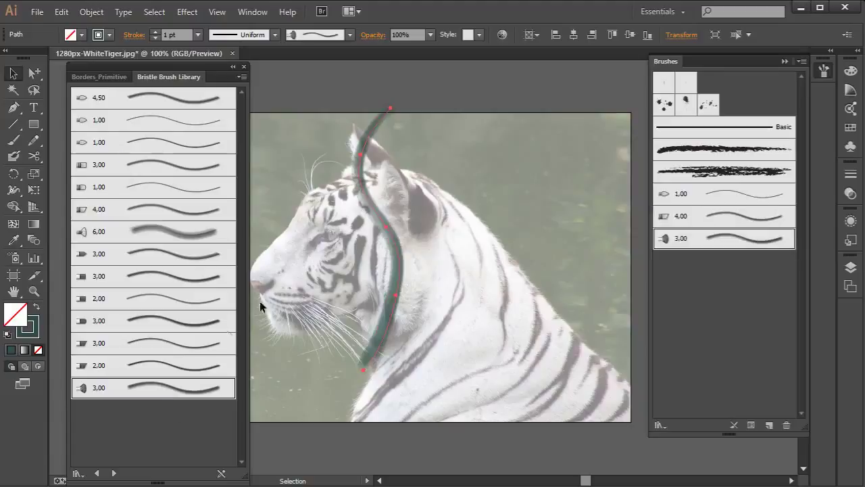
- Close the brush library and move the brushed path off the artboard onto the empty canvas beside the tiger's face
{"action": "left_click", "coordinate": [244, 67]}
{"action": "left_click", "coordinate": [730, 254]}
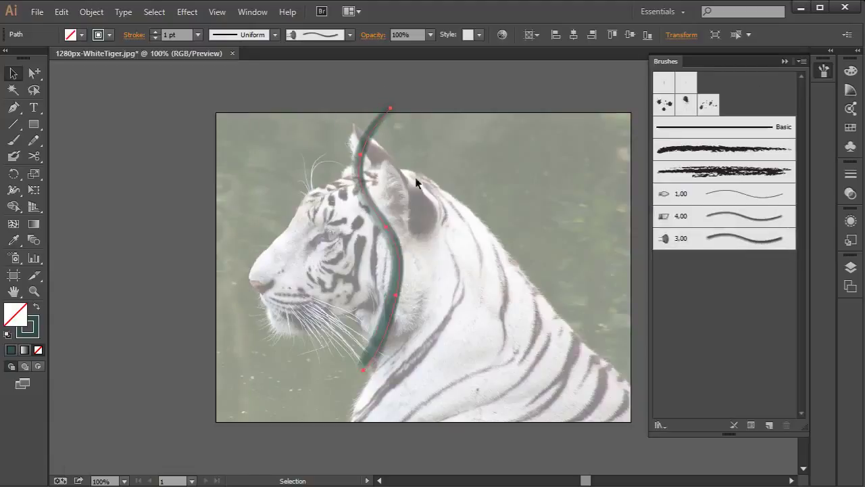
{"action": "left_click_drag", "start_coordinate": [375, 213], "coordinate": [138, 233]}
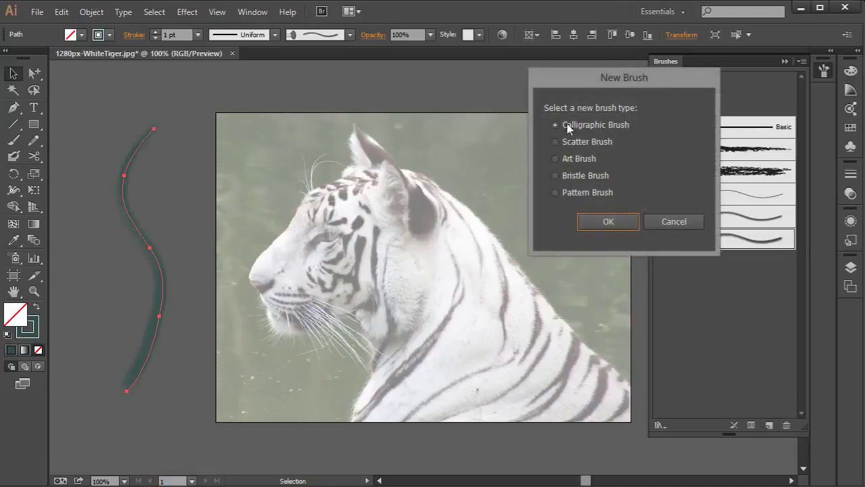
- Create a calligraphic brush with angle 60°, roundness 29% and size 1 pt, and apply it to the path
{"action": "left_click", "coordinate": [608, 221]}
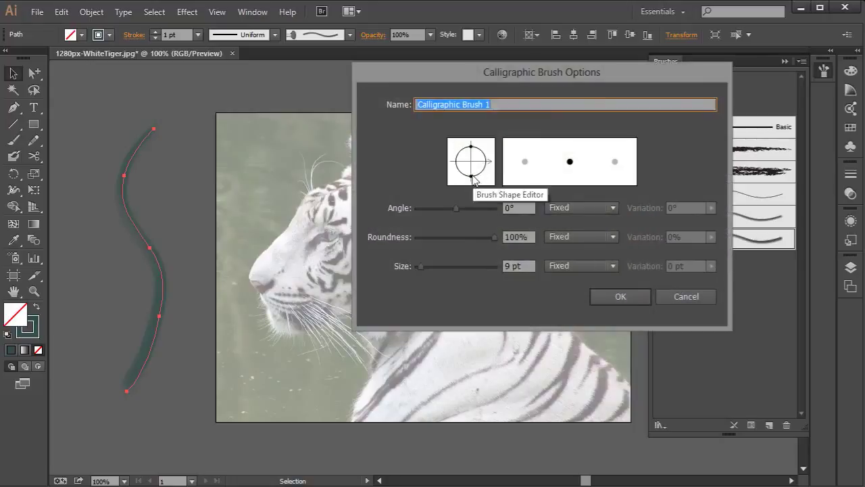
{"action": "mouse_move", "coordinate": [475, 178]}
{"action": "left_mouse_down"}
{"action": "mouse_move", "coordinate": [478, 168]}
{"action": "mouse_move", "coordinate": [473, 177]}
{"action": "mouse_move", "coordinate": [491, 168]}
{"action": "mouse_move", "coordinate": [484, 144]}
{"action": "left_mouse_up"}
{"action": "left_click_drag", "start_coordinate": [419, 263], "coordinate": [417, 261]}
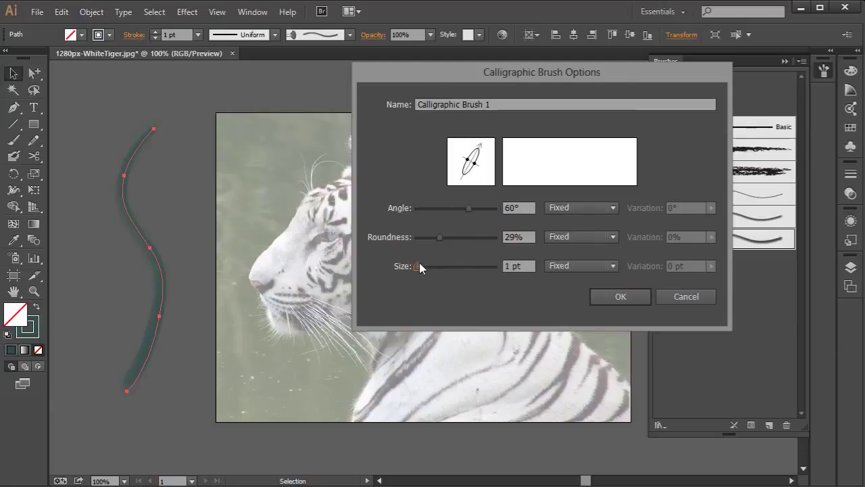
{"action": "left_click", "coordinate": [635, 296]}
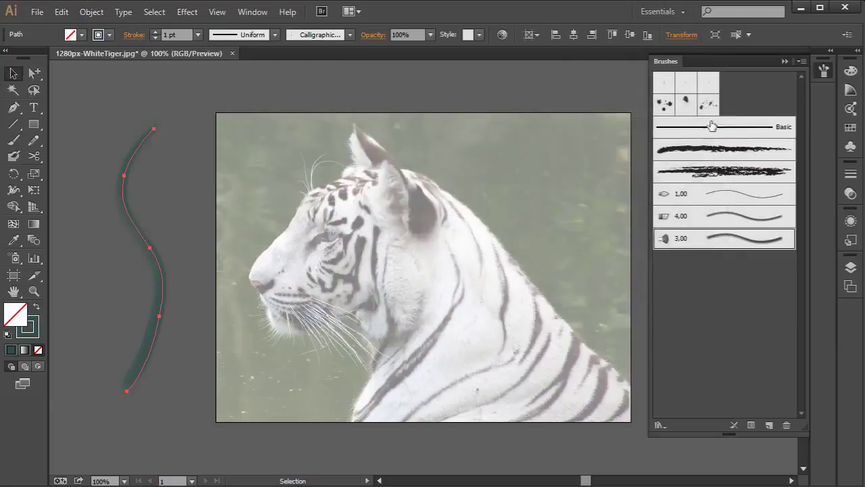
{"action": "left_click", "coordinate": [708, 86]}
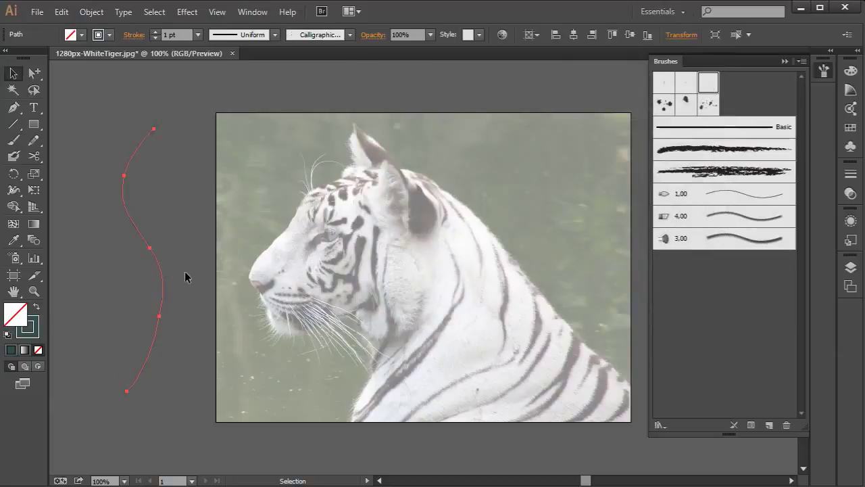
{"action": "left_click", "coordinate": [161, 156]}
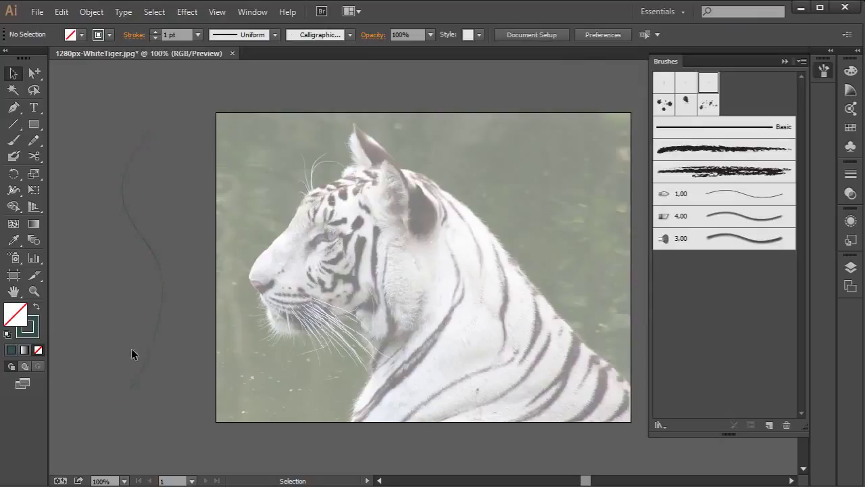
{"action": "left_click", "coordinate": [158, 262]}
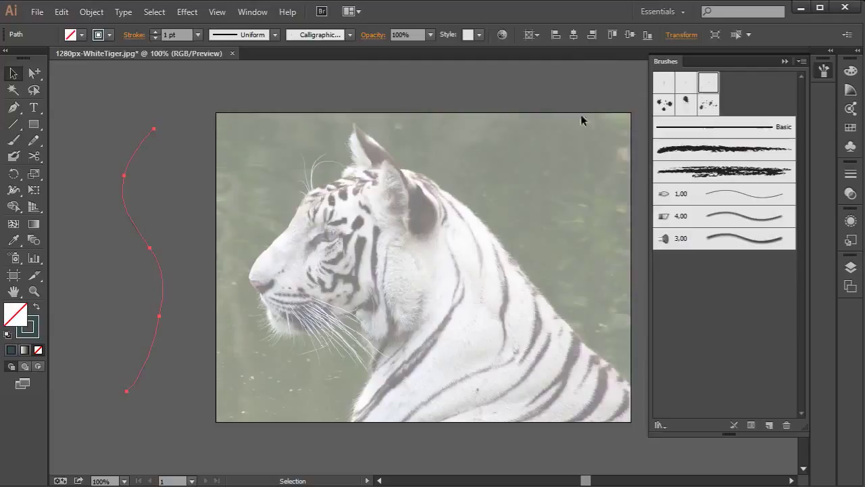
- Create a new Round Point bristle brush with the default settings and apply it to the selected path
{"action": "left_click", "coordinate": [769, 426]}
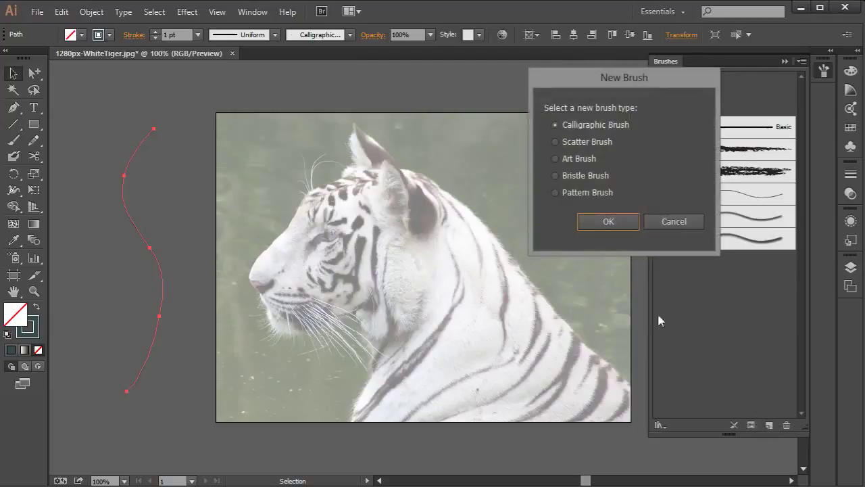
{"action": "left_click", "coordinate": [585, 176]}
{"action": "left_click", "coordinate": [608, 221]}
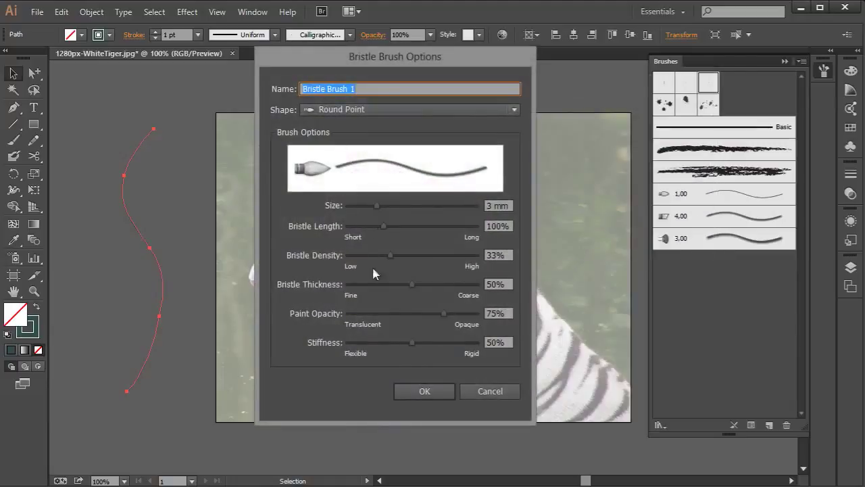
{"action": "left_click", "coordinate": [424, 390]}
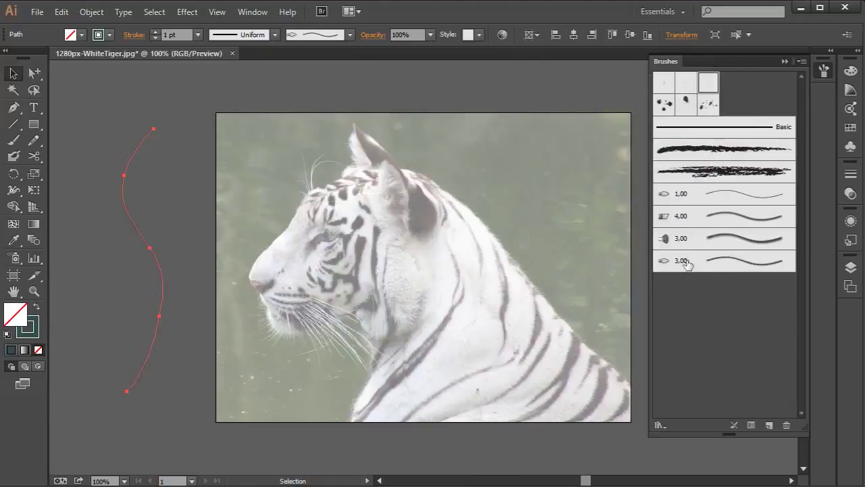
{"action": "left_click", "coordinate": [682, 263]}
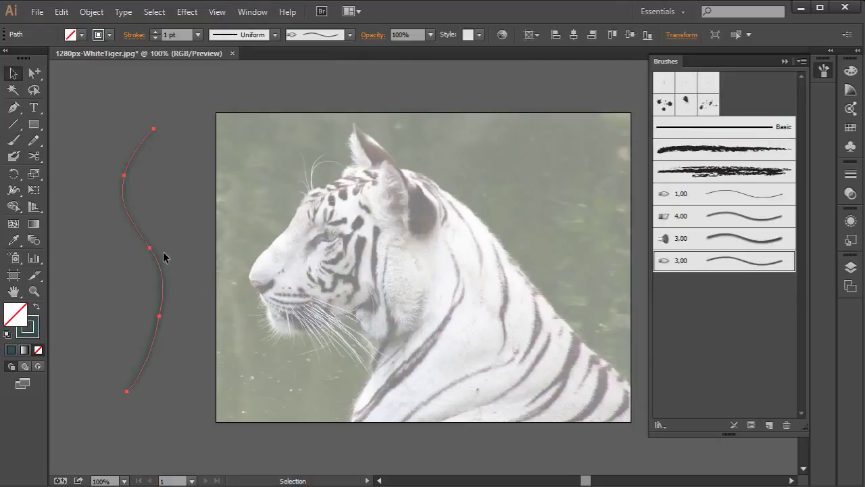
- Edit Bristle Brush 1 with the path in view, setting size 5.36 mm, bristle length 300% and stiffness 1%
{"action": "key", "text": "z"}
{"action": "left_click_drag", "start_coordinate": [88, 127], "coordinate": [242, 417]}
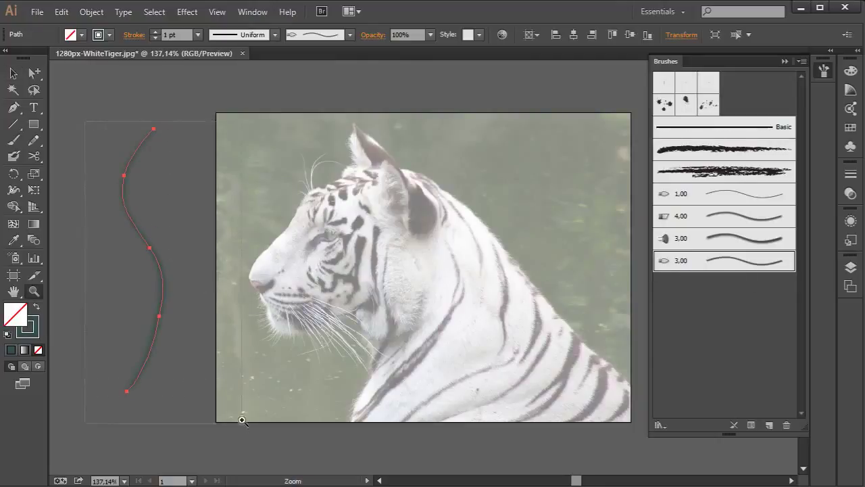
{"action": "scroll", "coordinate": [403, 226], "scroll_direction": "up", "scroll_amount": 1}
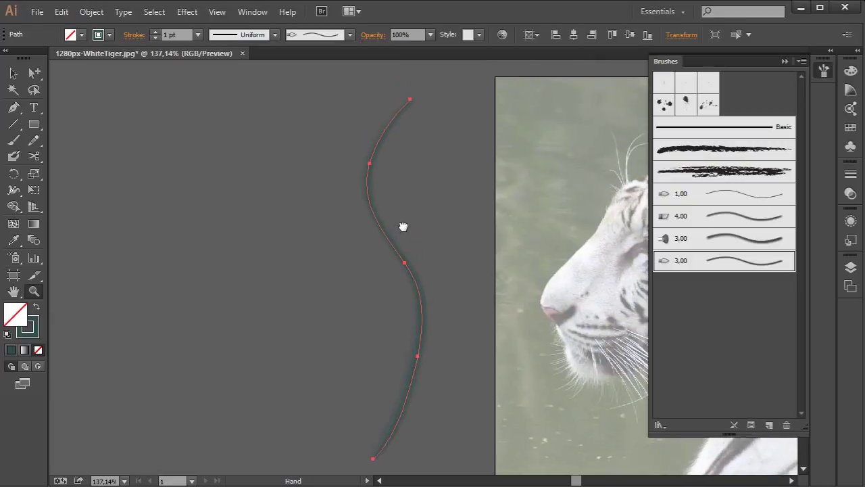
{"action": "key", "text": "v"}
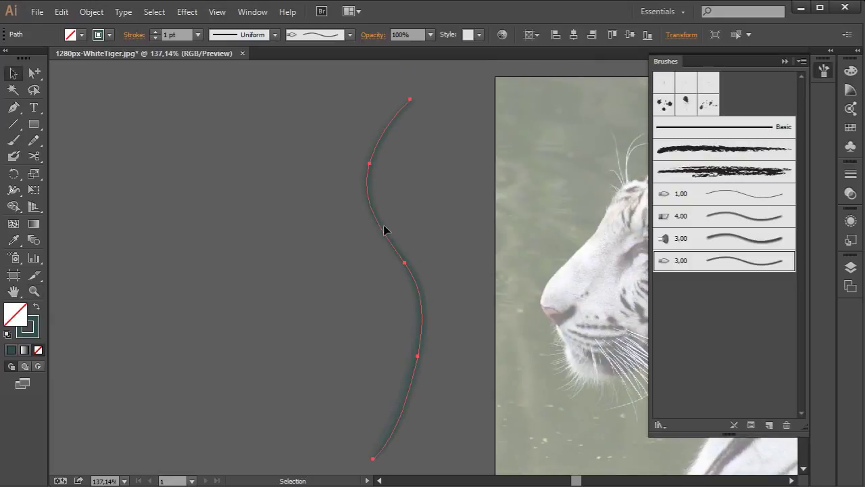
{"action": "double_click", "coordinate": [715, 266]}
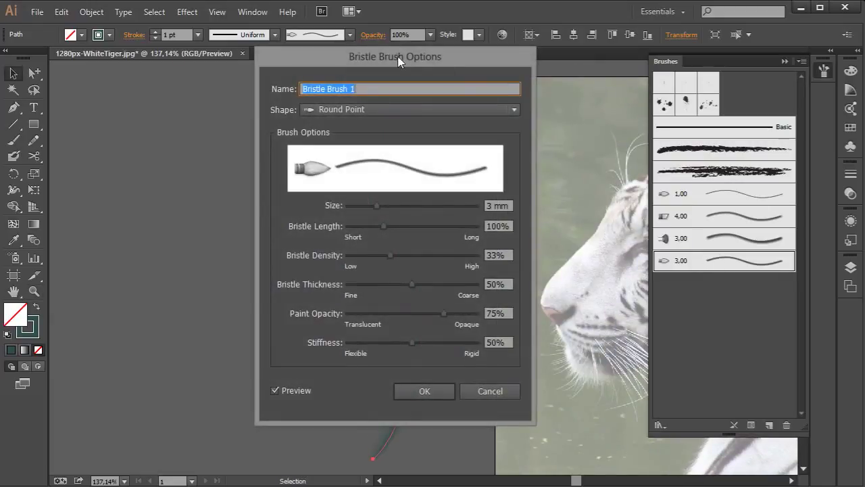
{"action": "mouse_move", "coordinate": [397, 56]}
{"action": "left_mouse_down"}
{"action": "mouse_move", "coordinate": [625, 73]}
{"action": "mouse_move", "coordinate": [636, 62]}
{"action": "left_mouse_up"}
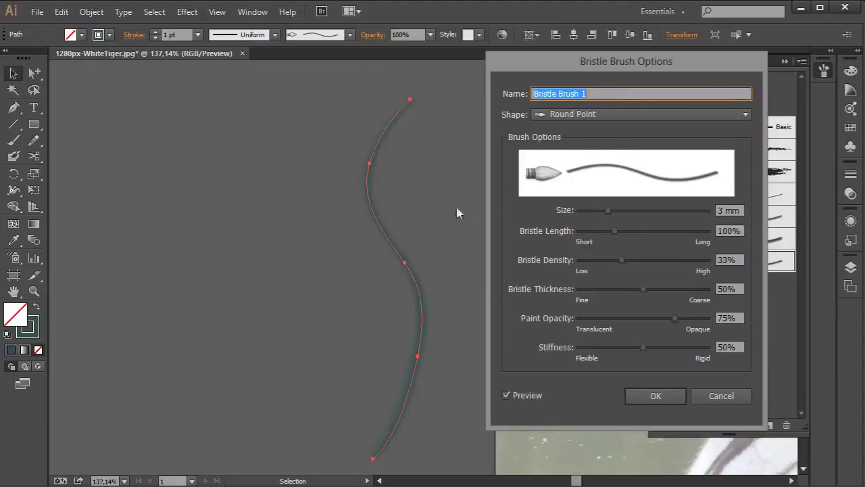
{"action": "mouse_move", "coordinate": [607, 210]}
{"action": "left_mouse_down"}
{"action": "mouse_move", "coordinate": [643, 211]}
{"action": "mouse_move", "coordinate": [628, 232]}
{"action": "mouse_move", "coordinate": [662, 232]}
{"action": "left_mouse_up"}
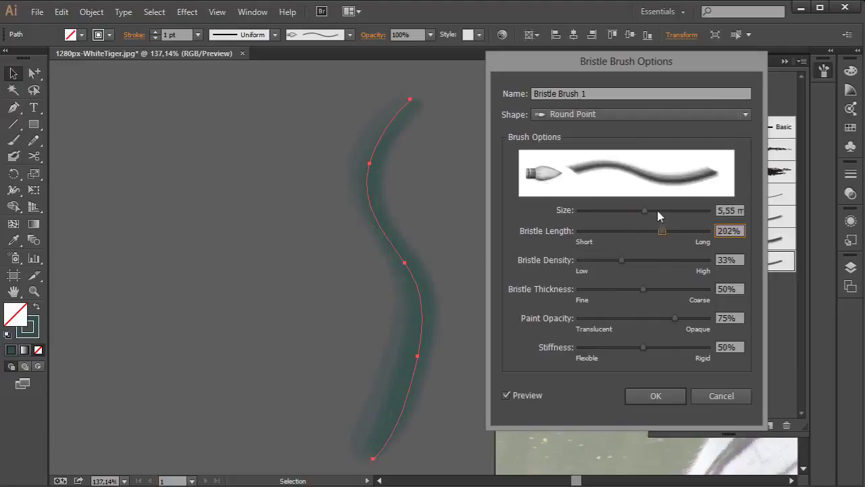
{"action": "mouse_move", "coordinate": [658, 215]}
{"action": "left_mouse_down"}
{"action": "mouse_move", "coordinate": [673, 233]}
{"action": "mouse_move", "coordinate": [654, 237]}
{"action": "left_mouse_up"}
{"action": "left_click_drag", "start_coordinate": [673, 233], "coordinate": [713, 231]}
{"action": "left_click_drag", "start_coordinate": [638, 348], "coordinate": [546, 343]}
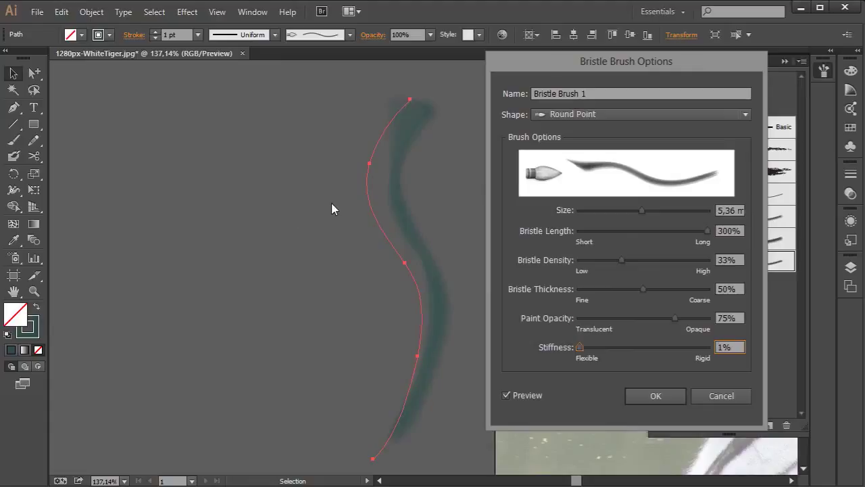
- Try stiffness 100% on the bristle brush, then bristle length 111% with stiffness 17%
{"action": "left_click_drag", "start_coordinate": [586, 350], "coordinate": [704, 349]}
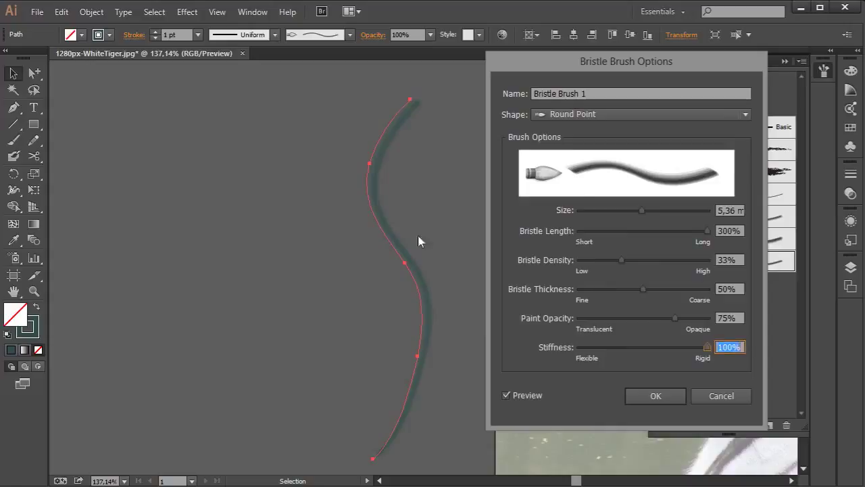
{"action": "mouse_move", "coordinate": [683, 232]}
{"action": "left_mouse_down"}
{"action": "mouse_move", "coordinate": [585, 232]}
{"action": "mouse_move", "coordinate": [620, 229]}
{"action": "left_mouse_up"}
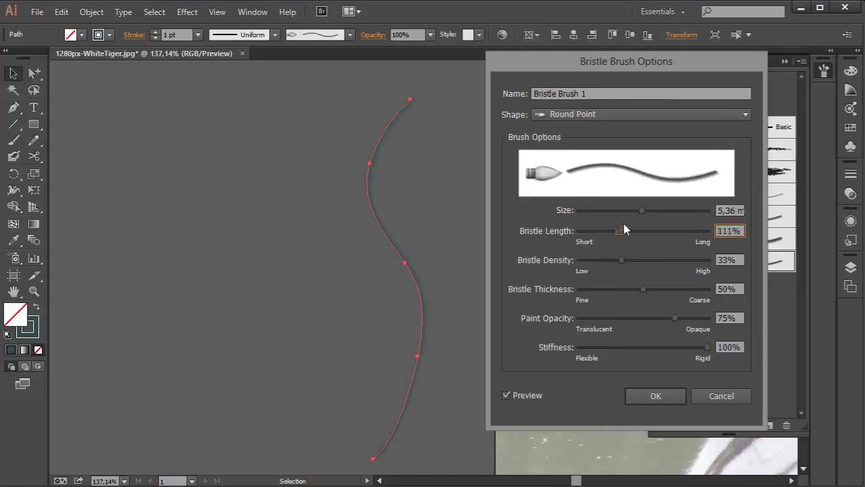
{"action": "left_click", "coordinate": [625, 346]}
{"action": "left_click_drag", "start_coordinate": [626, 347], "coordinate": [597, 347]}
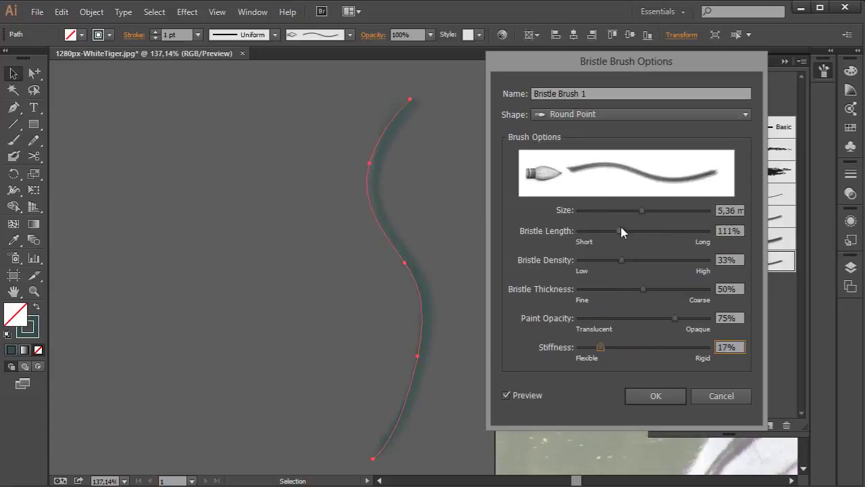
- Set the bristle brush's size to 9.69 mm, bristle length to 101% and bristle density to 87%
{"action": "mouse_move", "coordinate": [621, 231]}
{"action": "left_mouse_down"}
{"action": "mouse_move", "coordinate": [622, 260]}
{"action": "mouse_move", "coordinate": [639, 260]}
{"action": "mouse_move", "coordinate": [691, 230]}
{"action": "mouse_move", "coordinate": [671, 210]}
{"action": "mouse_move", "coordinate": [688, 210]}
{"action": "left_mouse_up"}
{"action": "left_click", "coordinate": [665, 210]}
{"action": "left_click_drag", "start_coordinate": [691, 231], "coordinate": [643, 232]}
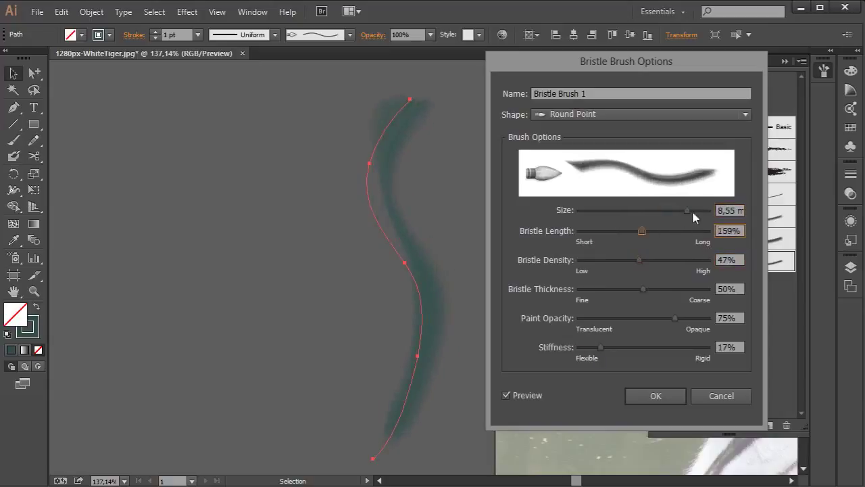
{"action": "left_click_drag", "start_coordinate": [692, 210], "coordinate": [703, 210]}
{"action": "left_click_drag", "start_coordinate": [642, 231], "coordinate": [614, 231]}
{"action": "left_click_drag", "start_coordinate": [640, 260], "coordinate": [692, 259]}
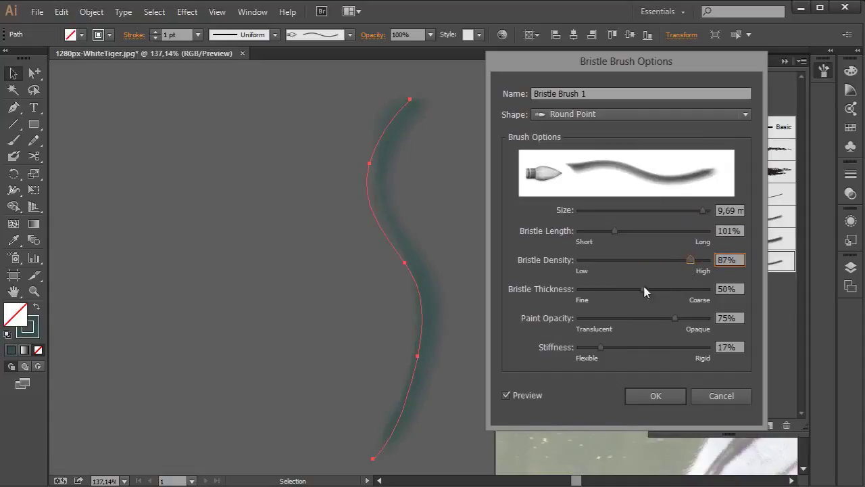
- Set the bristle brush's thickness to 79%, paint opacity to 74% and stiffness to 73%, and change its shape to Round Fan
{"action": "mouse_move", "coordinate": [644, 289]}
{"action": "left_mouse_down"}
{"action": "mouse_move", "coordinate": [703, 289]}
{"action": "mouse_move", "coordinate": [678, 292]}
{"action": "mouse_move", "coordinate": [669, 323]}
{"action": "mouse_move", "coordinate": [642, 327]}
{"action": "mouse_move", "coordinate": [674, 312]}
{"action": "left_mouse_up"}
{"action": "left_click_drag", "start_coordinate": [602, 346], "coordinate": [672, 347]}
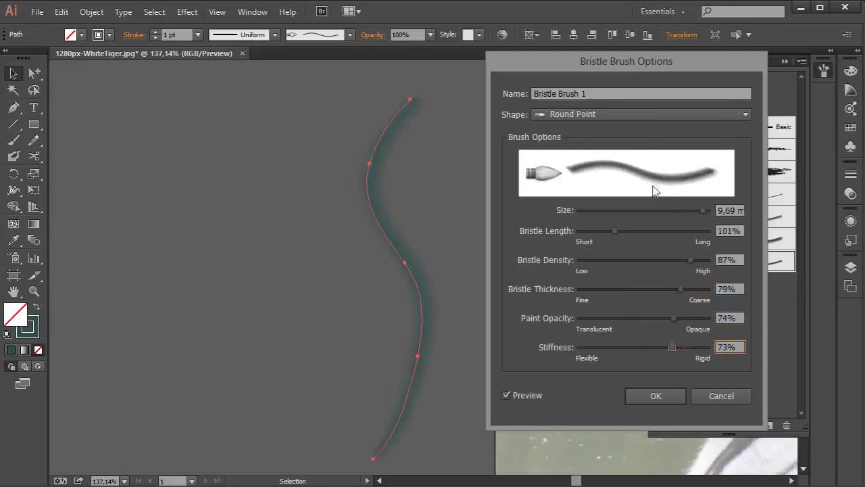
{"action": "left_click", "coordinate": [601, 115]}
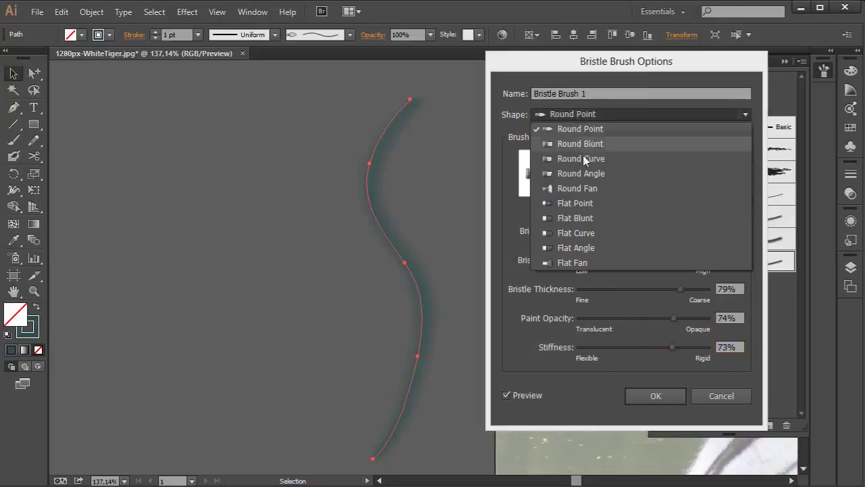
{"action": "left_click", "coordinate": [572, 189]}
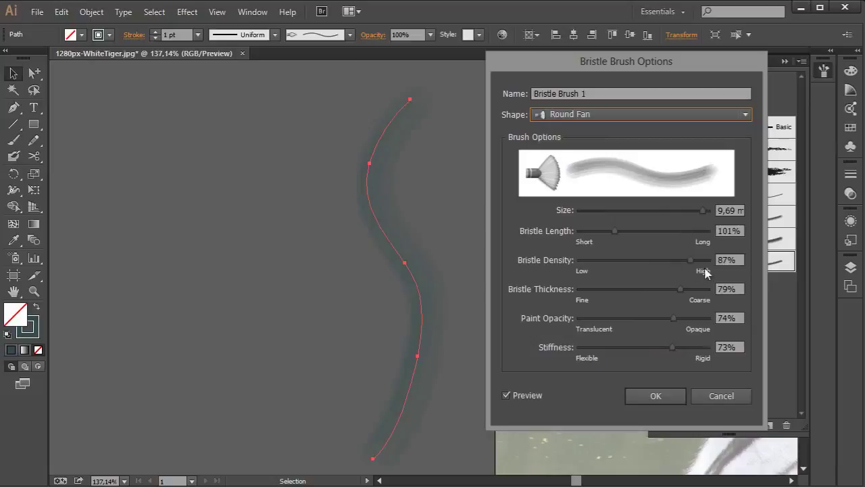
- Set bristle density and thickness to 100%, stiffness 76%, size 10 mm and bristle length 225%, and apply the changes to the existing stroke
{"action": "left_click_drag", "start_coordinate": [691, 260], "coordinate": [710, 260]}
{"action": "left_click_drag", "start_coordinate": [685, 288], "coordinate": [708, 290]}
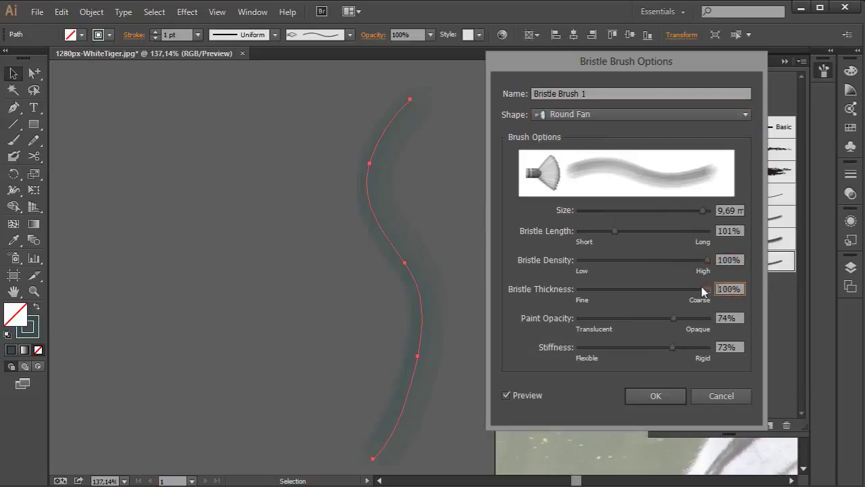
{"action": "mouse_move", "coordinate": [674, 348]}
{"action": "left_mouse_down"}
{"action": "mouse_move", "coordinate": [691, 348]}
{"action": "mouse_move", "coordinate": [676, 348]}
{"action": "left_mouse_up"}
{"action": "left_click_drag", "start_coordinate": [703, 210], "coordinate": [707, 210]}
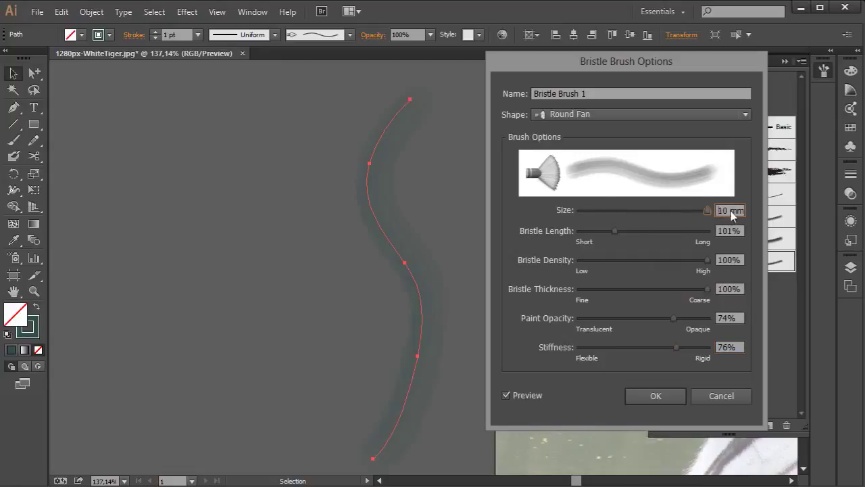
{"action": "left_click_drag", "start_coordinate": [615, 231], "coordinate": [660, 230]}
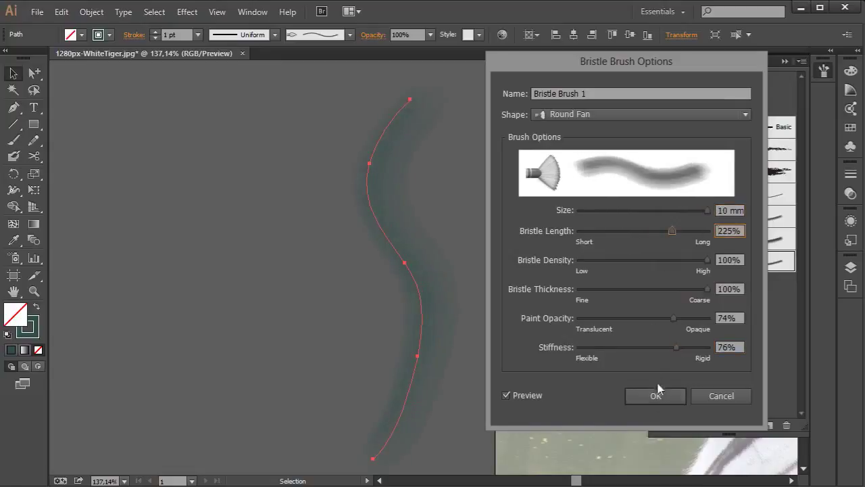
{"action": "left_click", "coordinate": [655, 391]}
{"action": "left_click", "coordinate": [418, 268]}
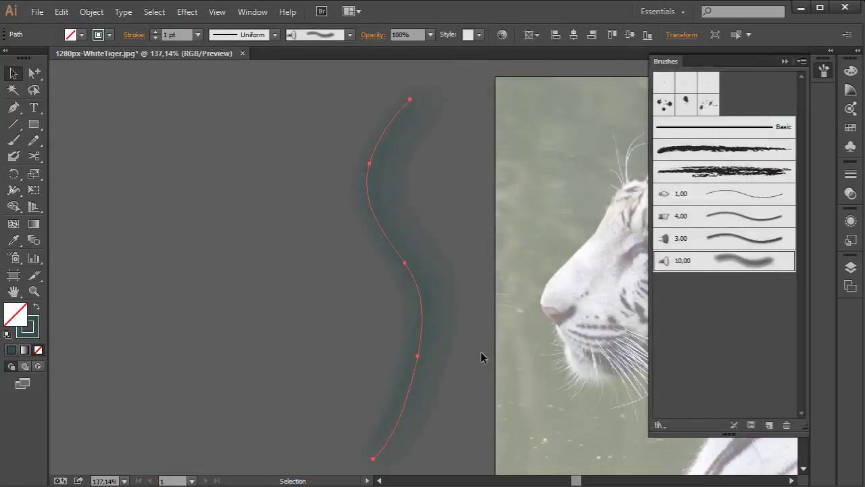
{"action": "left_click", "coordinate": [768, 425]}
{"action": "left_click", "coordinate": [554, 192]}
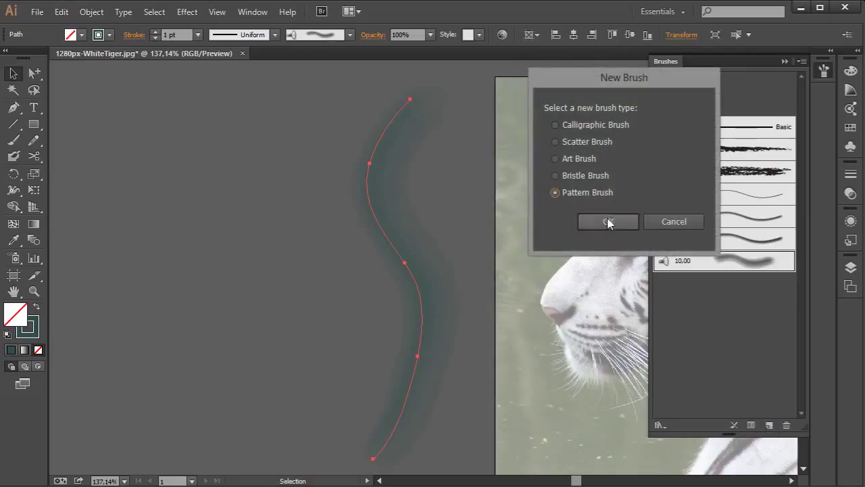
{"action": "left_click", "coordinate": [608, 222]}
{"action": "left_click", "coordinate": [846, 413]}
- Create another Round Point bristle brush with the default settings and apply it to the selected path
{"action": "left_click", "coordinate": [768, 425]}
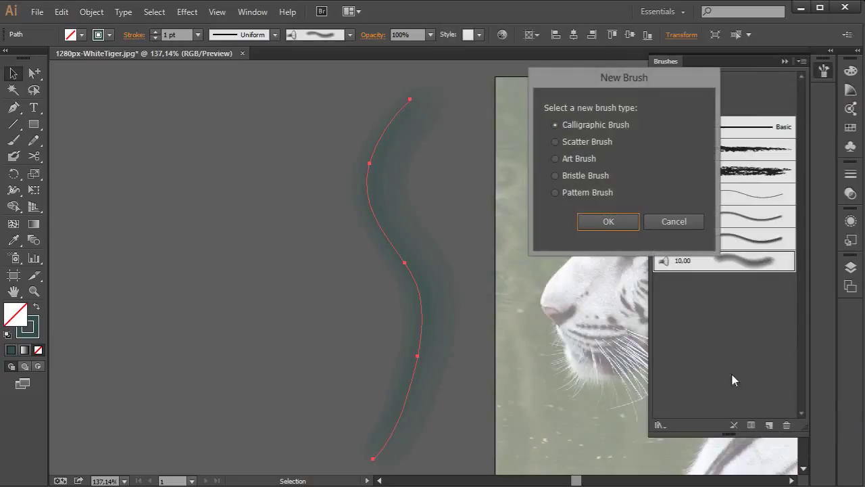
{"action": "left_click", "coordinate": [590, 177]}
{"action": "left_click", "coordinate": [608, 221]}
{"action": "left_click", "coordinate": [655, 396]}
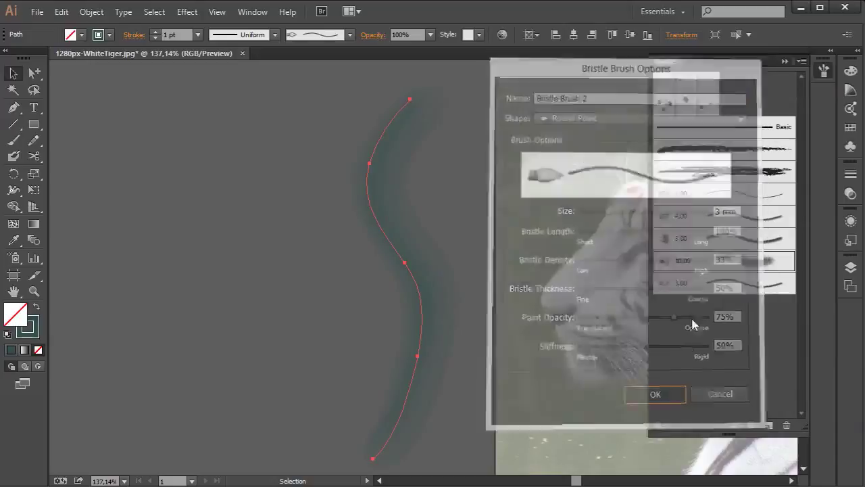
{"action": "left_click", "coordinate": [716, 285]}
- Edit Bristle Brush 2, setting its shape to Flat Curve, size to 5.5 mm and bristle density to 86%
{"action": "double_click", "coordinate": [709, 282]}
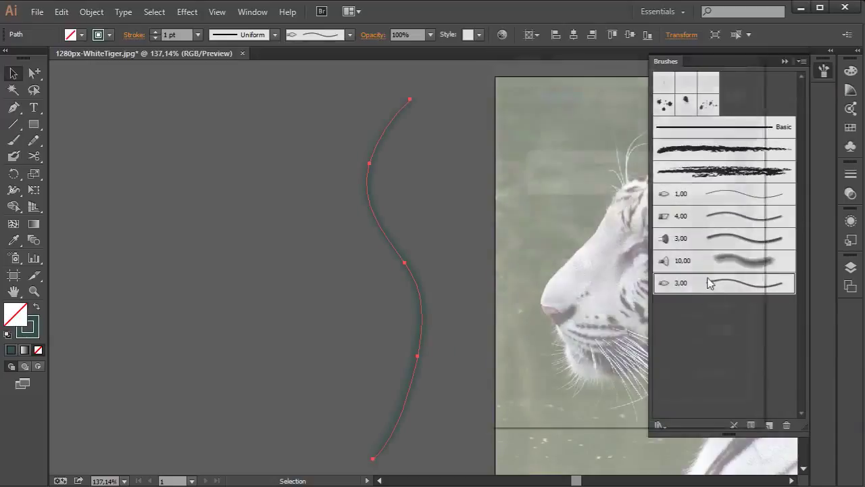
{"action": "left_click", "coordinate": [577, 115]}
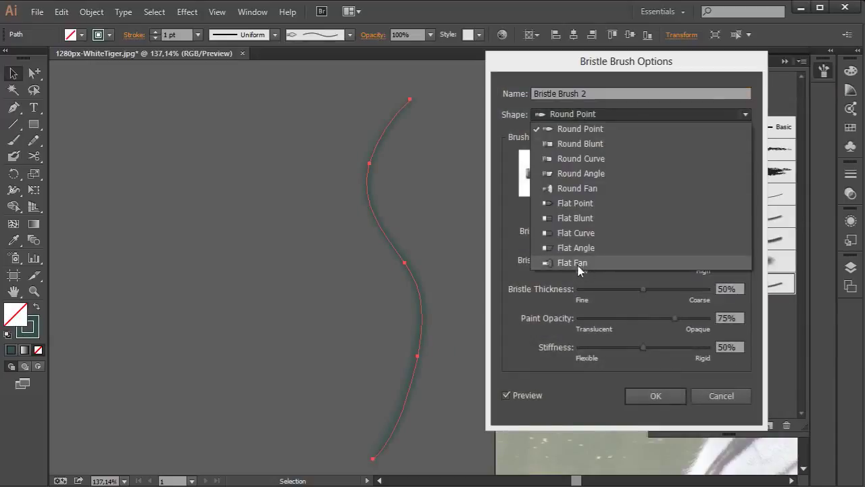
{"action": "left_click", "coordinate": [564, 234]}
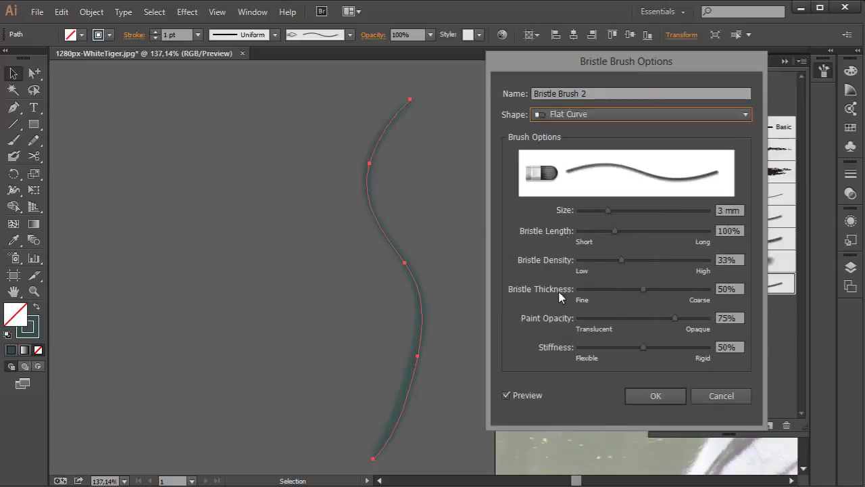
{"action": "left_click_drag", "start_coordinate": [608, 210], "coordinate": [643, 210]}
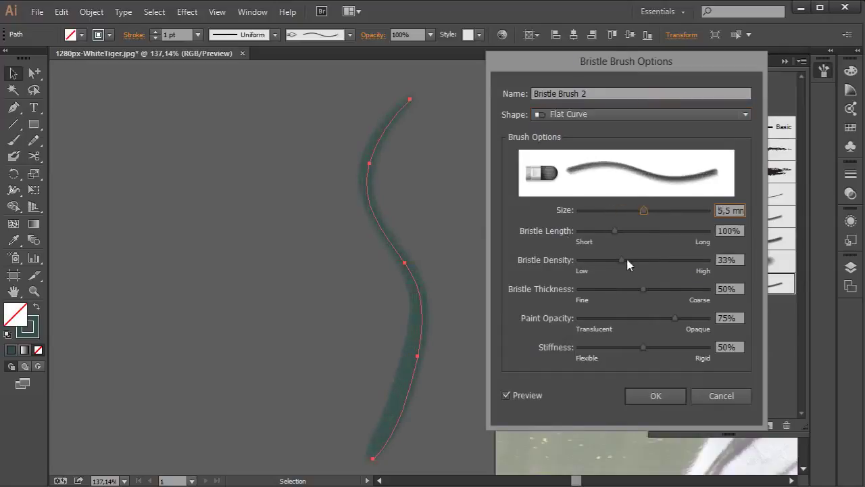
{"action": "left_click_drag", "start_coordinate": [629, 264], "coordinate": [654, 256]}
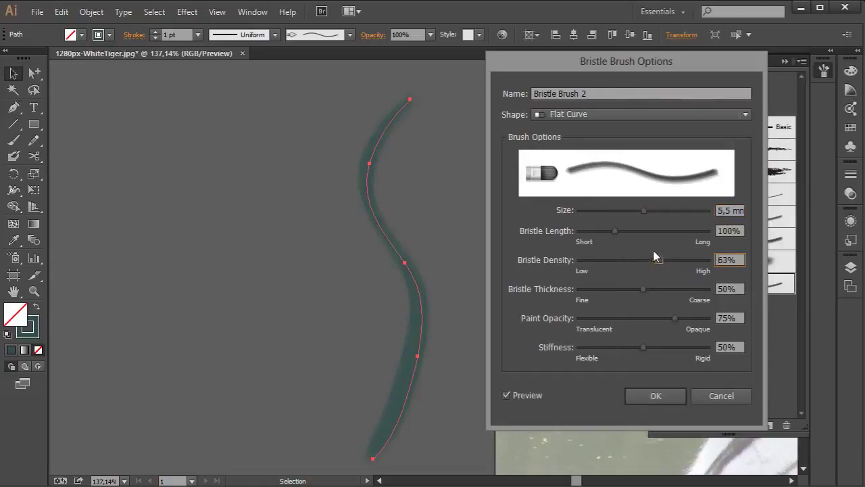
- Adjust Bristle Brush 2's bristle thickness and paint opacity, and apply the changes to the existing stroke
{"action": "left_click", "coordinate": [630, 288]}
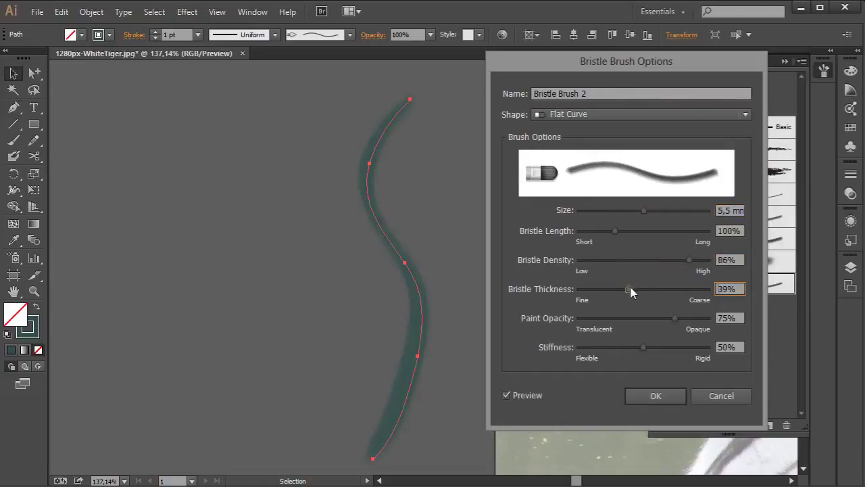
{"action": "left_click_drag", "start_coordinate": [598, 299], "coordinate": [599, 296]}
{"action": "mouse_move", "coordinate": [668, 316]}
{"action": "left_mouse_down"}
{"action": "mouse_move", "coordinate": [649, 320]}
{"action": "mouse_move", "coordinate": [664, 322]}
{"action": "left_mouse_up"}
{"action": "left_click", "coordinate": [654, 398]}
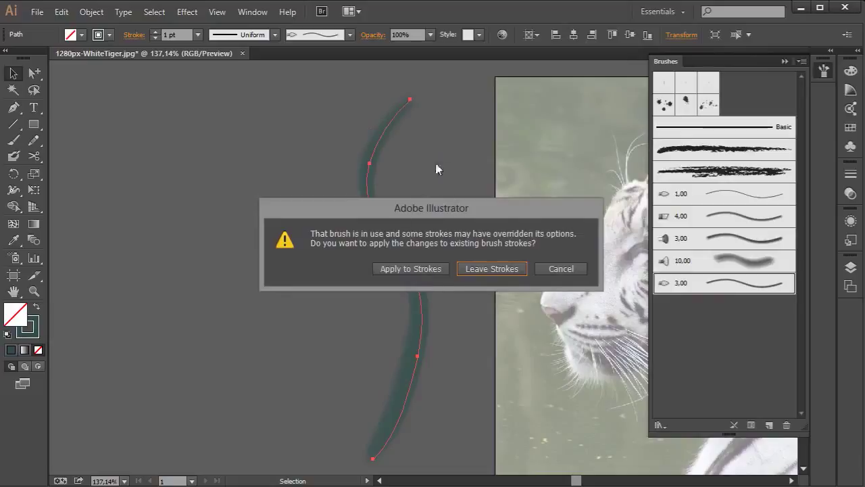
{"action": "left_click", "coordinate": [428, 270]}
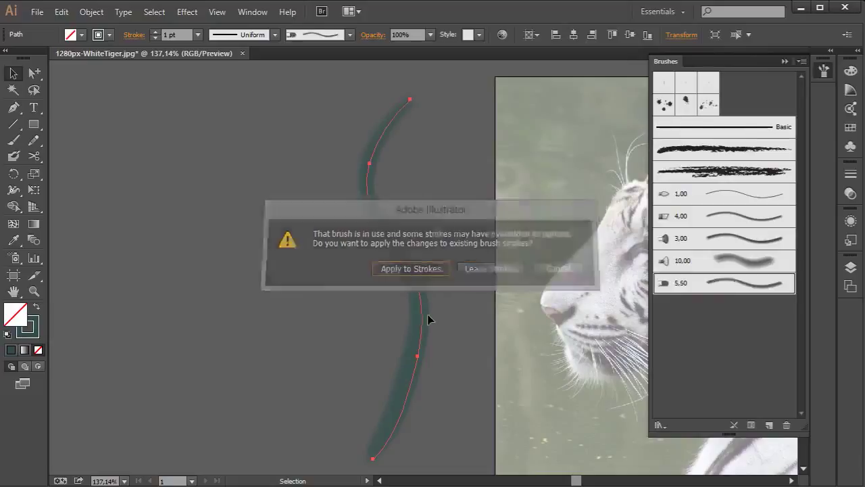
- Delete the sample path beside the artboard and hide the brush collection, with the tiger photo in view at 100%
{"action": "key", "text": "Delete"}
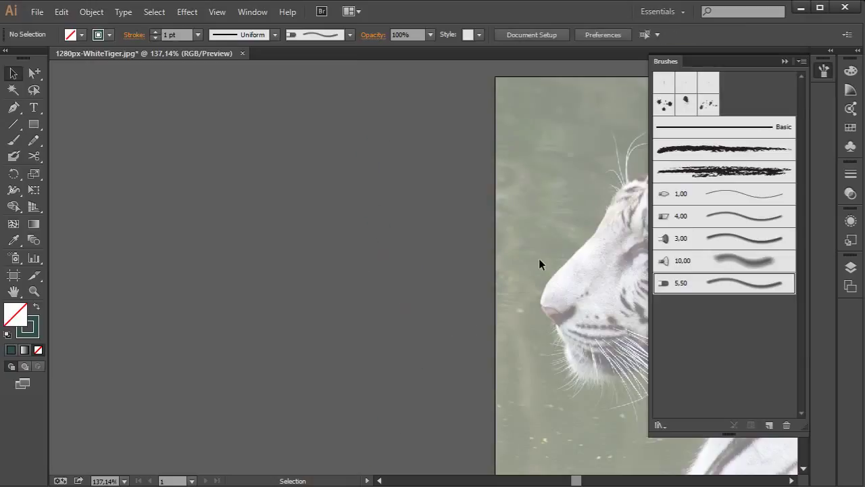
{"action": "mouse_move", "coordinate": [548, 217]}
{"action": "left_mouse_down"}
{"action": "mouse_move", "coordinate": [269, 183]}
{"action": "mouse_move", "coordinate": [178, 201]}
{"action": "left_mouse_up"}
{"action": "key", "text": "ctrl+1"}
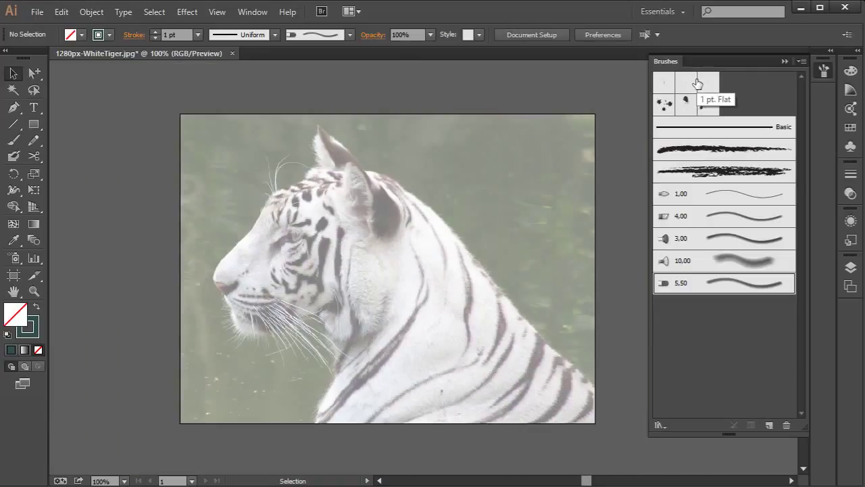
{"action": "left_click", "coordinate": [823, 75]}
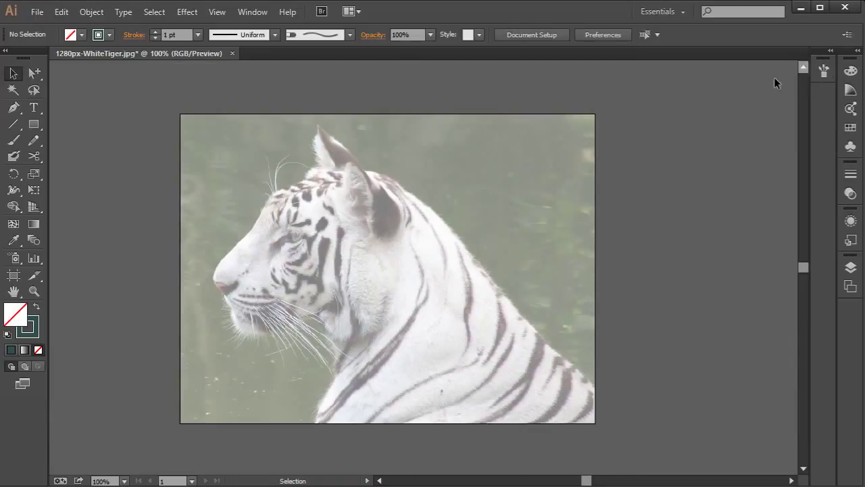